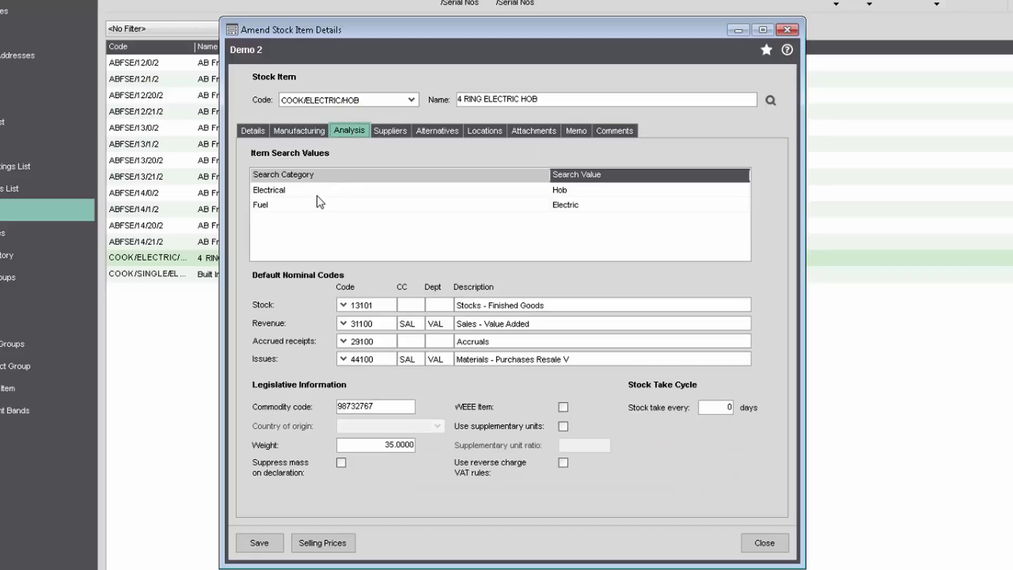
Step: Review the available Electrical and Fuel search values for the 4 RING ELECTRIC HOB, then close its stock item details
{"action": "left_click", "coordinate": [561, 191]}
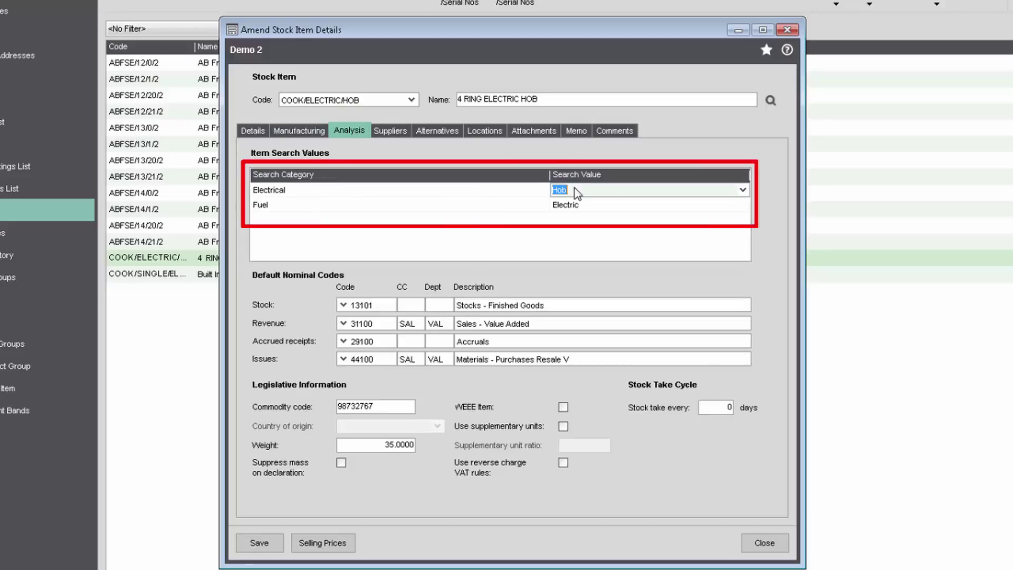
{"action": "left_click", "coordinate": [742, 191]}
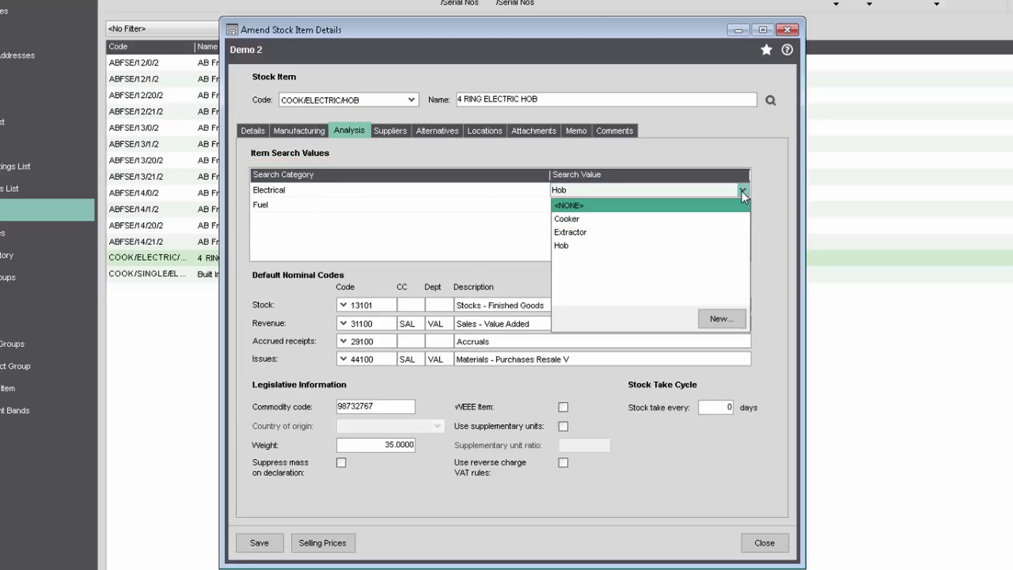
{"action": "left_click", "coordinate": [492, 209]}
{"action": "left_click", "coordinate": [569, 209]}
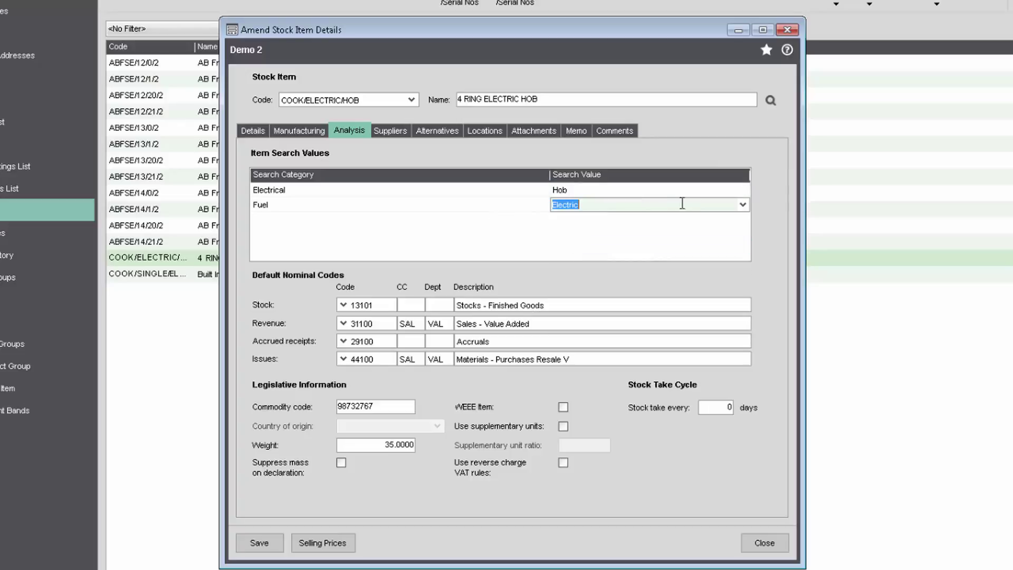
{"action": "left_click", "coordinate": [743, 205]}
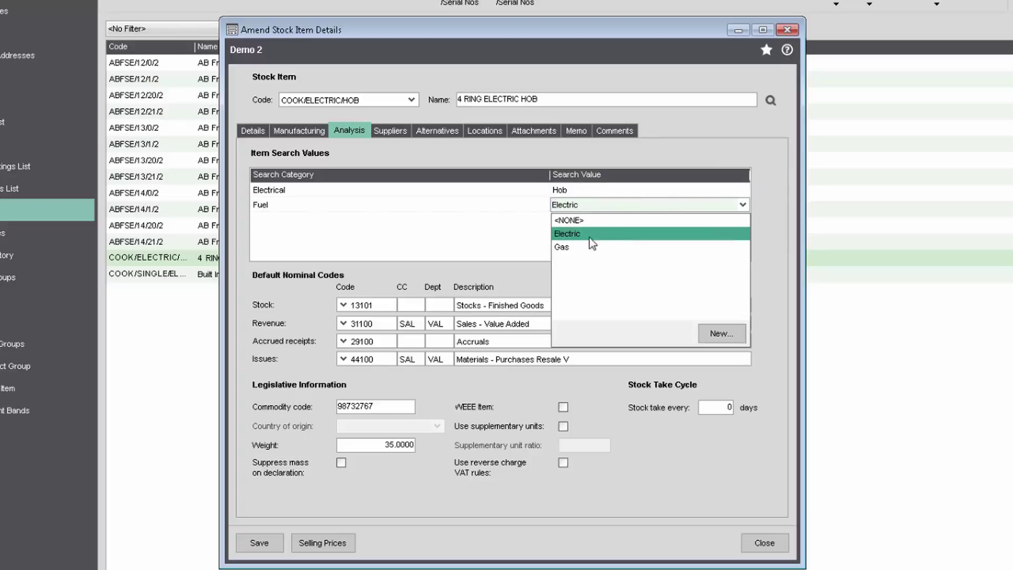
{"action": "left_click", "coordinate": [414, 194]}
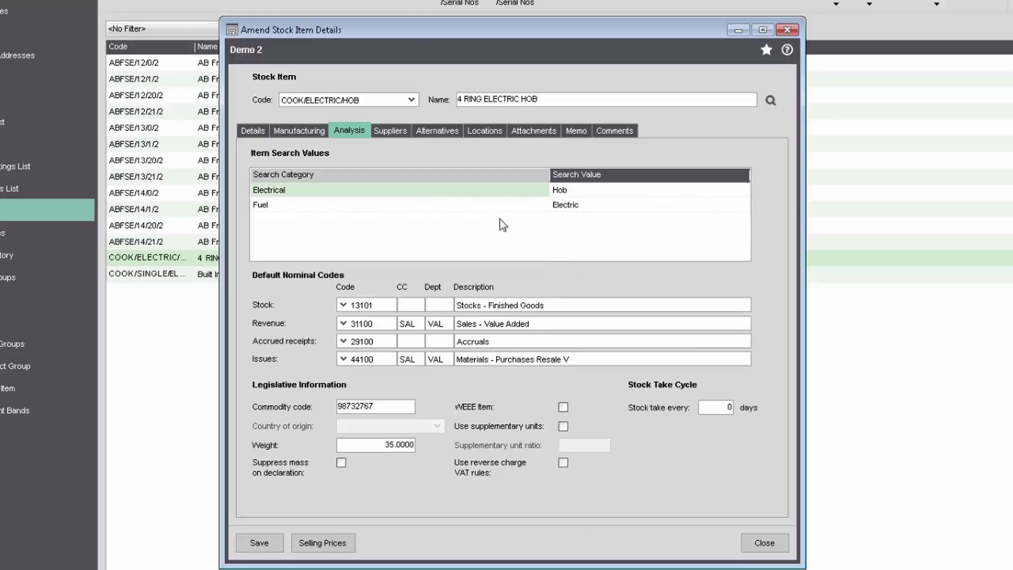
{"action": "left_click", "coordinate": [772, 549]}
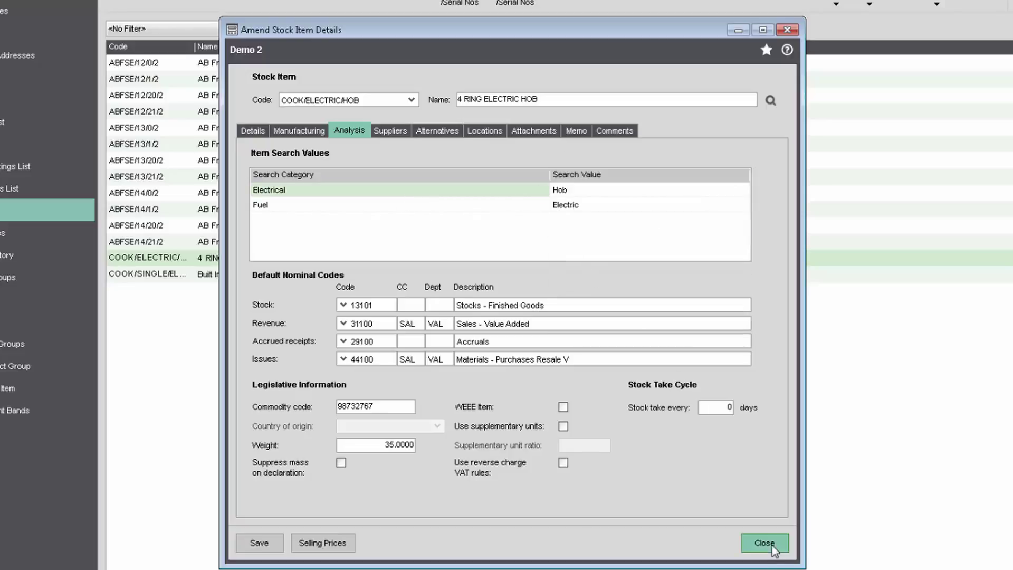
{"action": "left_click", "coordinate": [684, 363]}
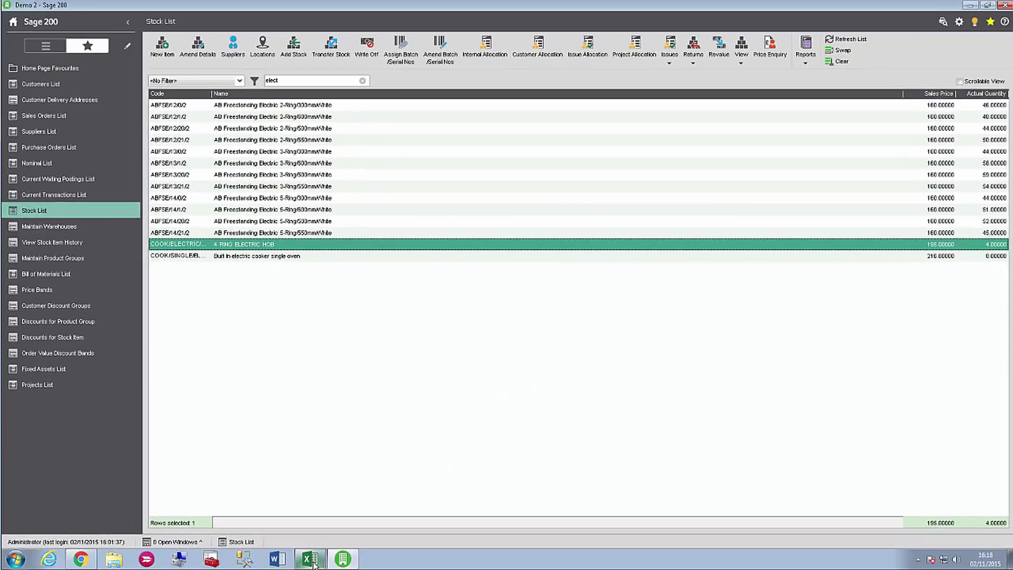
Step: Switch to Excel and open the PostTrans 200 example template Stock Assign Search Analysis Values
{"action": "left_click", "coordinate": [314, 563]}
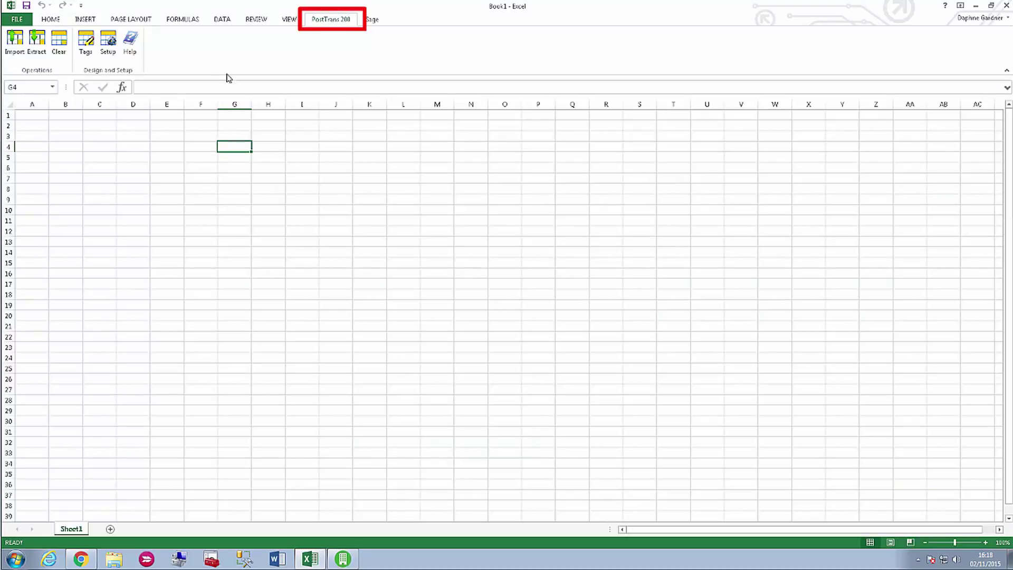
{"action": "left_click", "coordinate": [130, 42]}
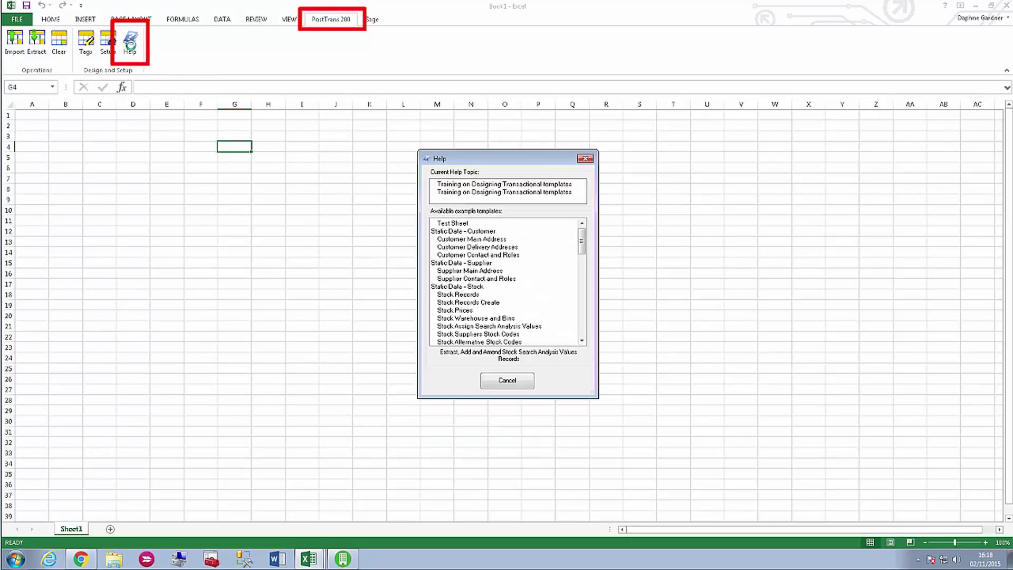
{"action": "left_click", "coordinate": [510, 327]}
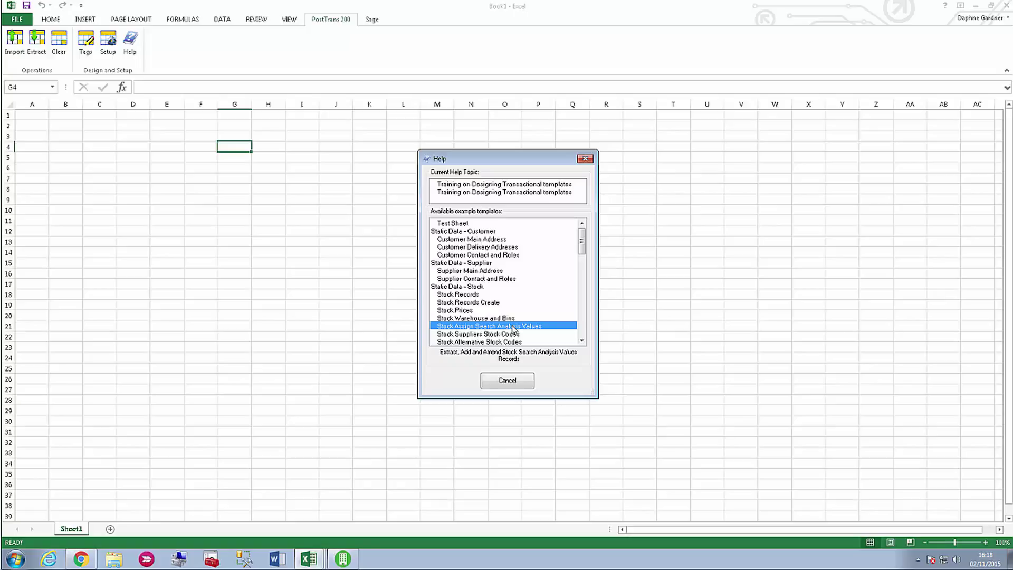
{"action": "double_click", "coordinate": [512, 327]}
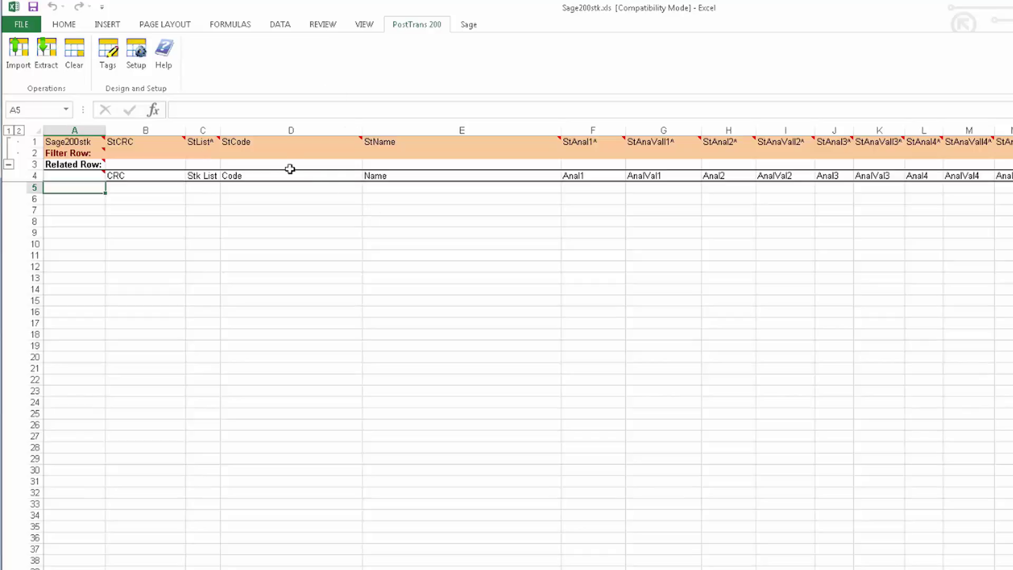
Step: Examine the template's stock code, name and analysis name and value columns
{"action": "left_click", "coordinate": [296, 142]}
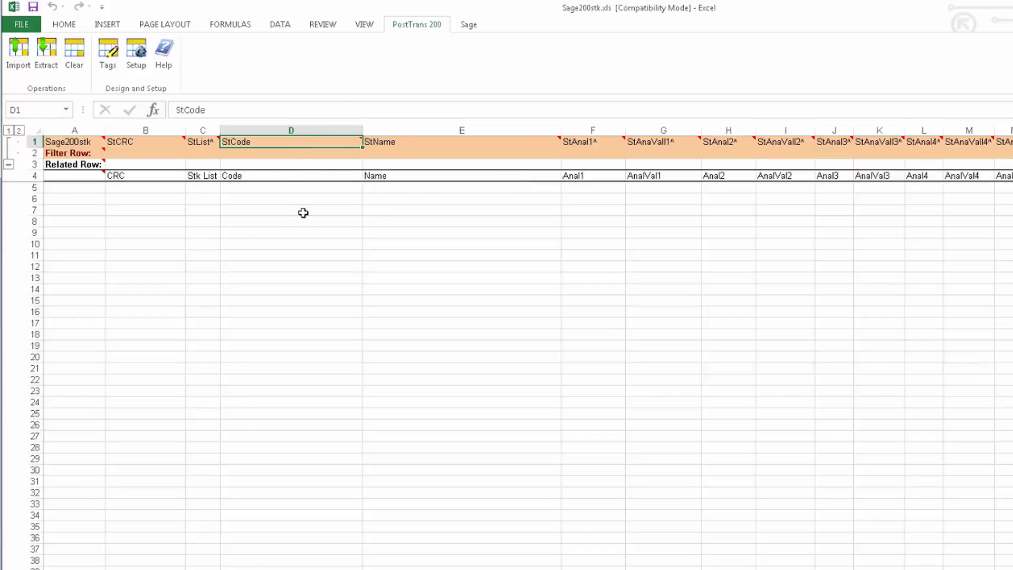
{"action": "left_click_drag", "start_coordinate": [309, 198], "coordinate": [311, 280]}
{"action": "left_click", "coordinate": [421, 209]}
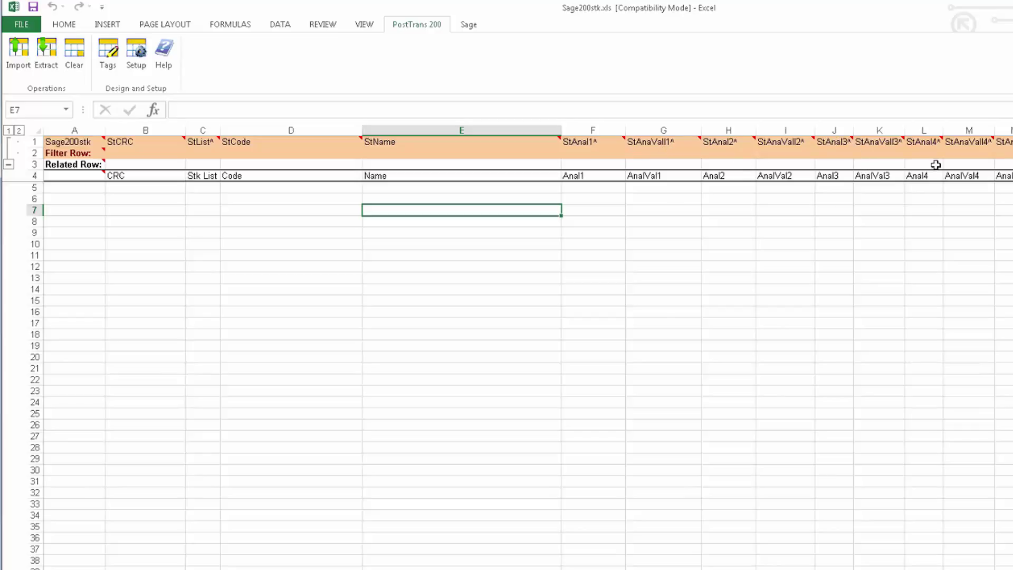
{"action": "left_click", "coordinate": [606, 153]}
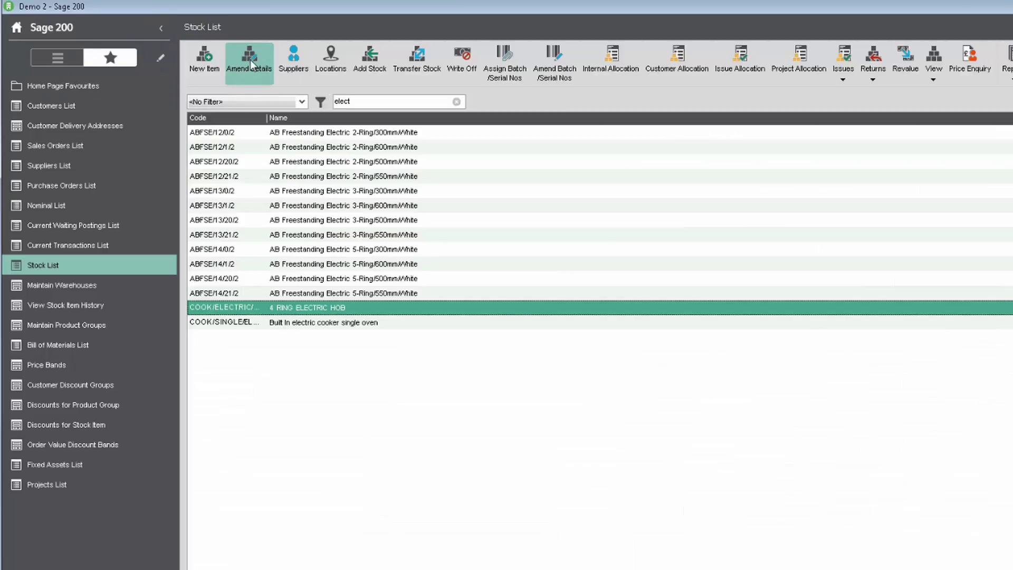
Step: View the 4 RING ELECTRIC HOB's item search values in Sage 200 and return to the Excel template
{"action": "left_click", "coordinate": [249, 68]}
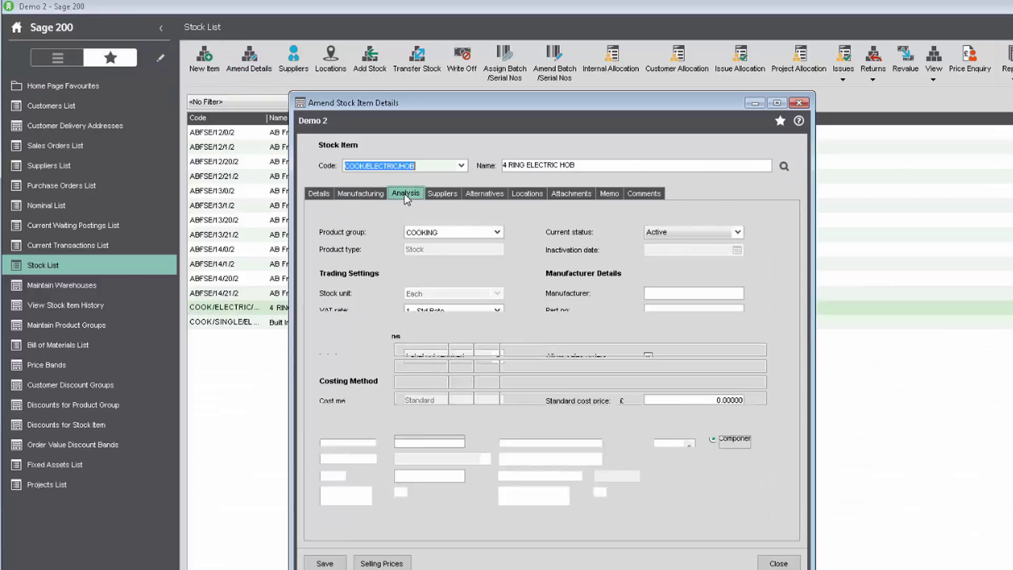
{"action": "left_click", "coordinate": [404, 193]}
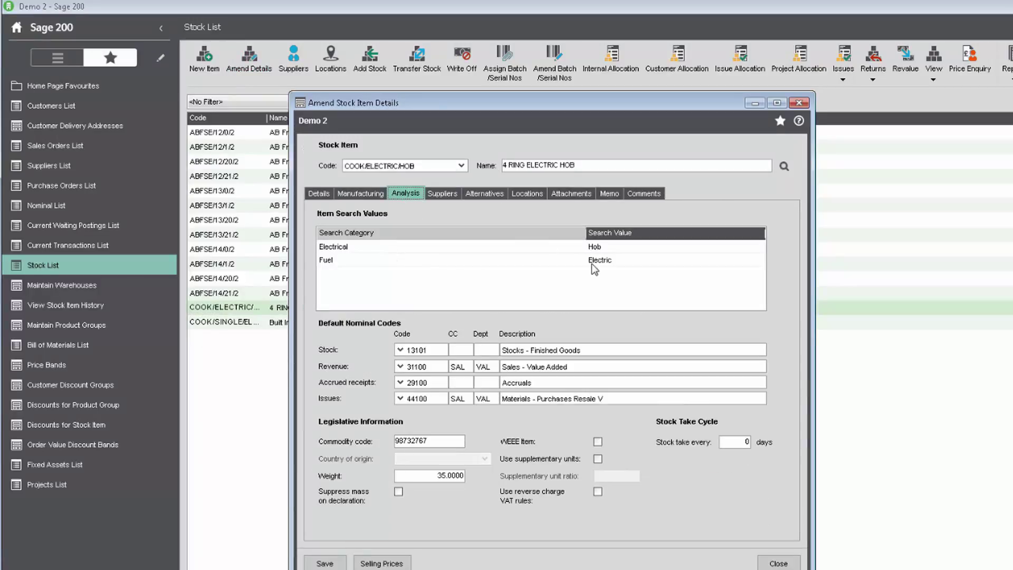
{"action": "key", "text": "alt+Tab"}
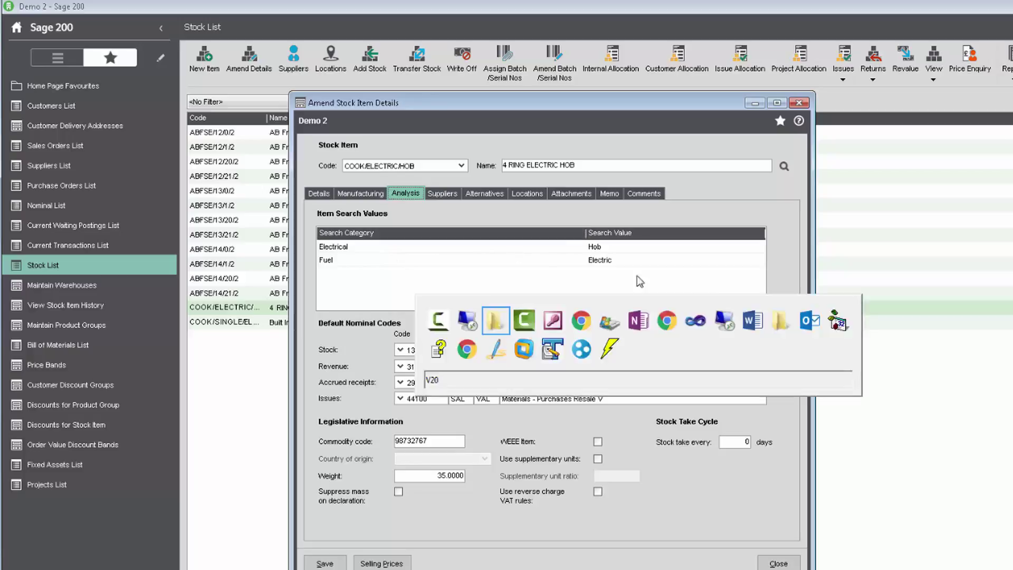
{"action": "key", "text": "alt+Tab"}
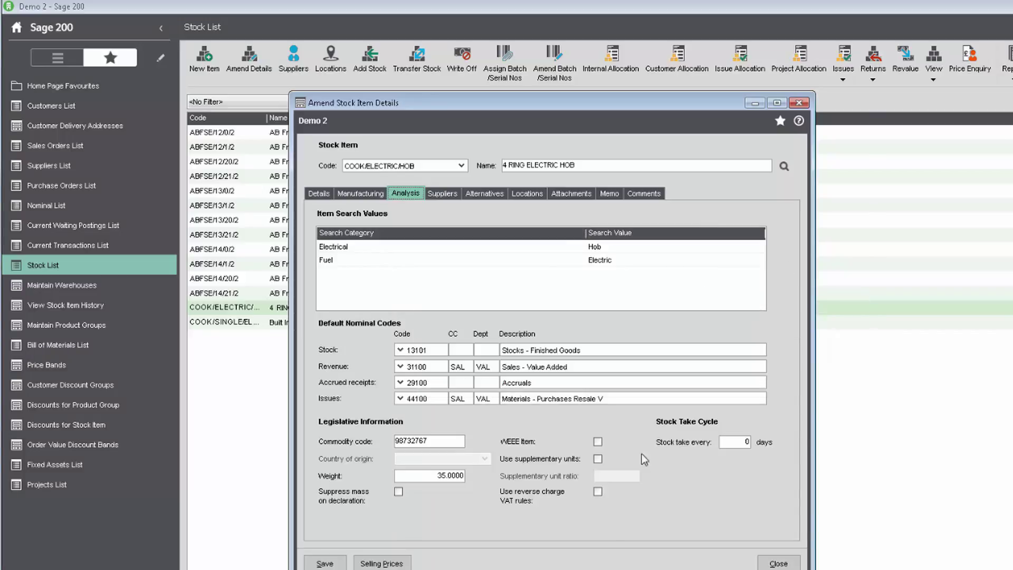
{"action": "key", "text": "alt+Tab"}
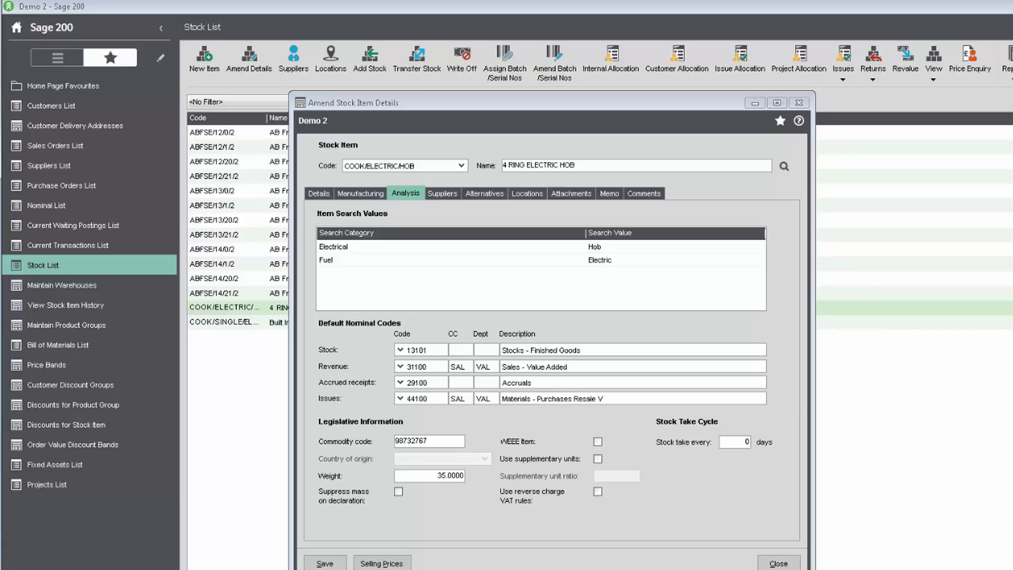
{"action": "key", "text": "alt+Tab"}
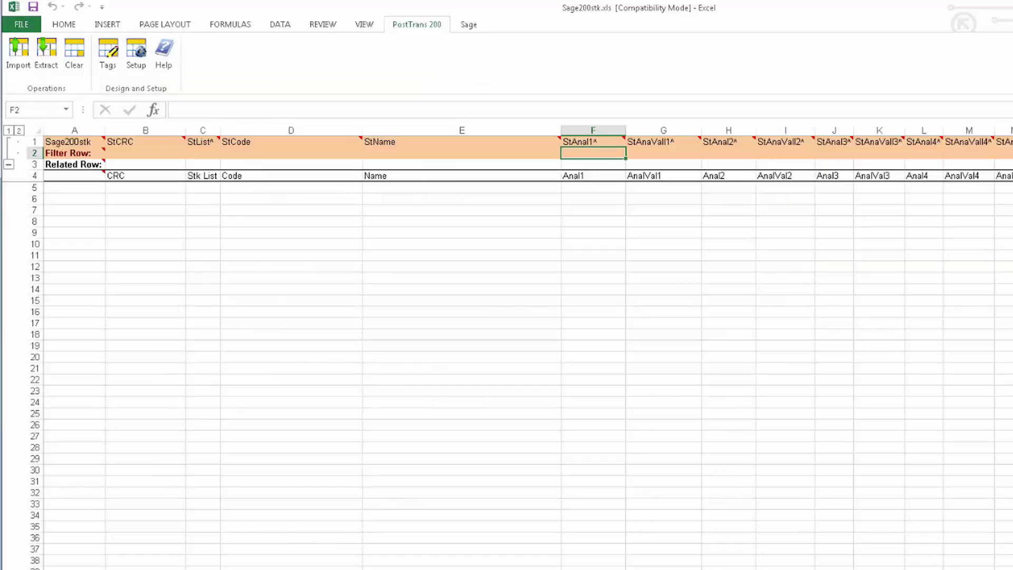
Step: Extract stock data filtered by all ELECTRICAL search analysis values, including <NONE>, overwriting all rows in the sheet
{"action": "left_click", "coordinate": [47, 55]}
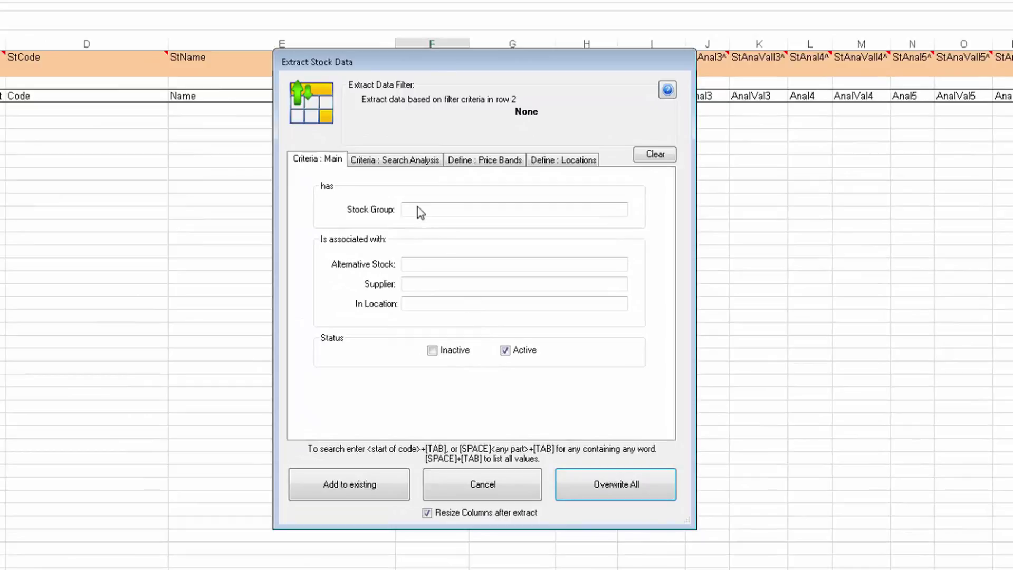
{"action": "left_click", "coordinate": [416, 164]}
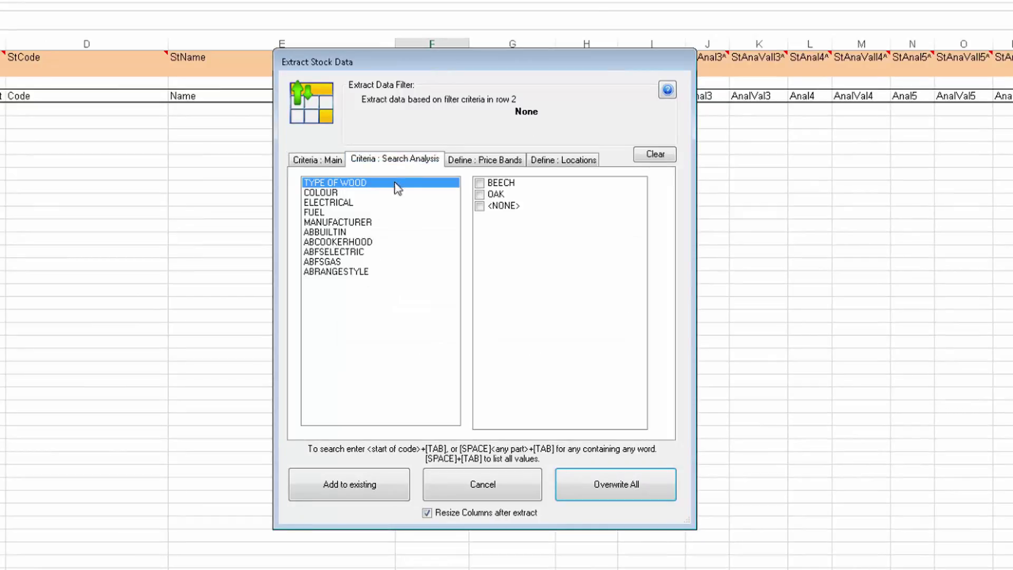
{"action": "left_click", "coordinate": [344, 203]}
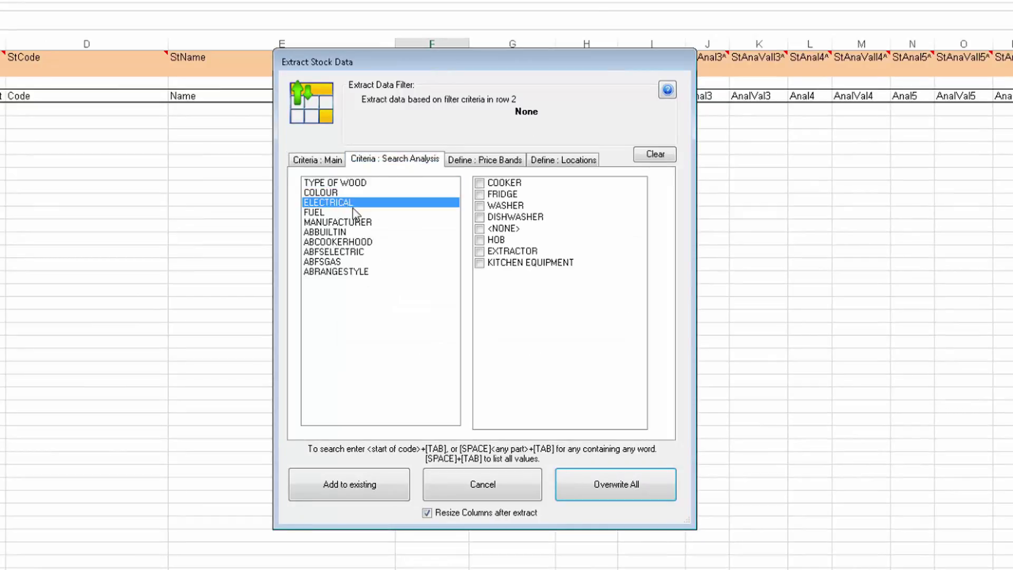
{"action": "left_click", "coordinate": [479, 183]}
{"action": "left_click", "coordinate": [479, 194]}
{"action": "left_click", "coordinate": [479, 205]}
{"action": "left_click", "coordinate": [479, 217]}
{"action": "left_click", "coordinate": [479, 229]}
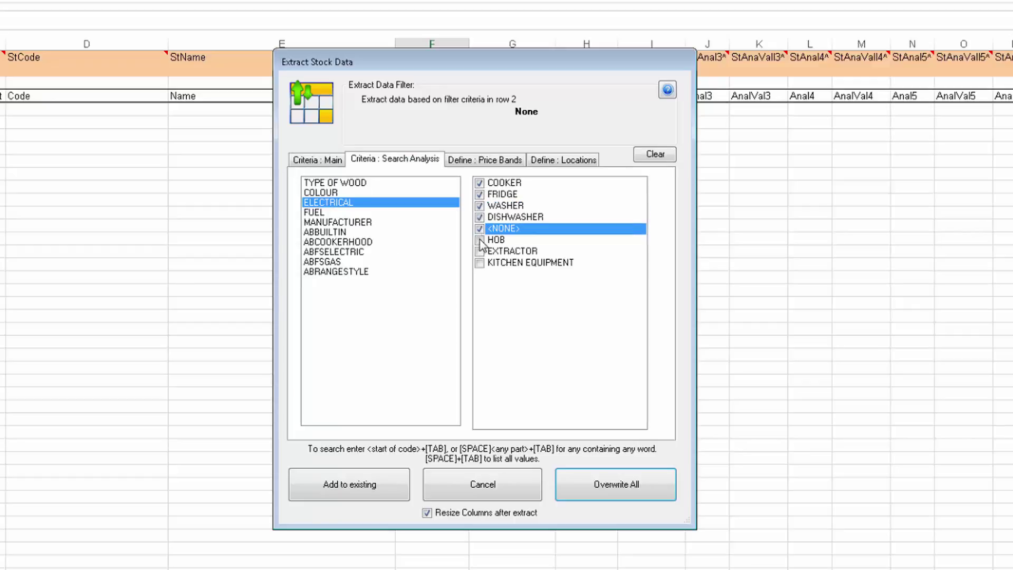
{"action": "left_click", "coordinate": [480, 240]}
{"action": "left_click", "coordinate": [480, 252]}
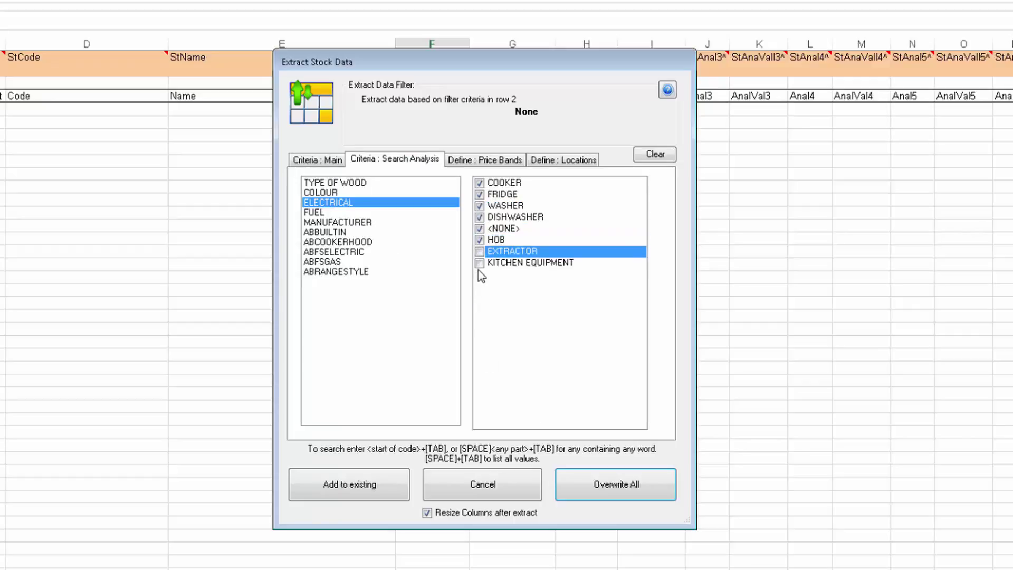
{"action": "left_click", "coordinate": [480, 262]}
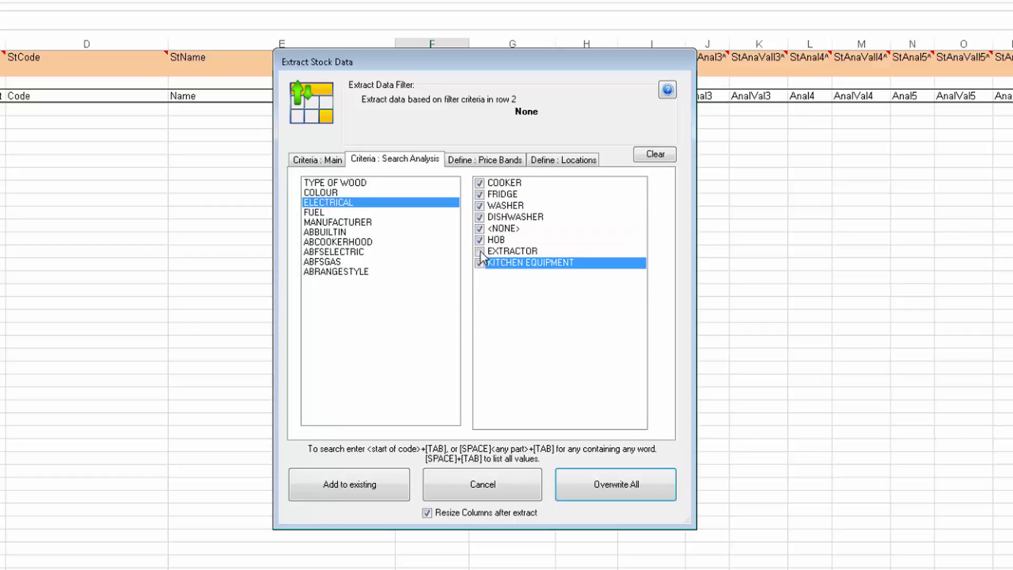
{"action": "left_click", "coordinate": [589, 495]}
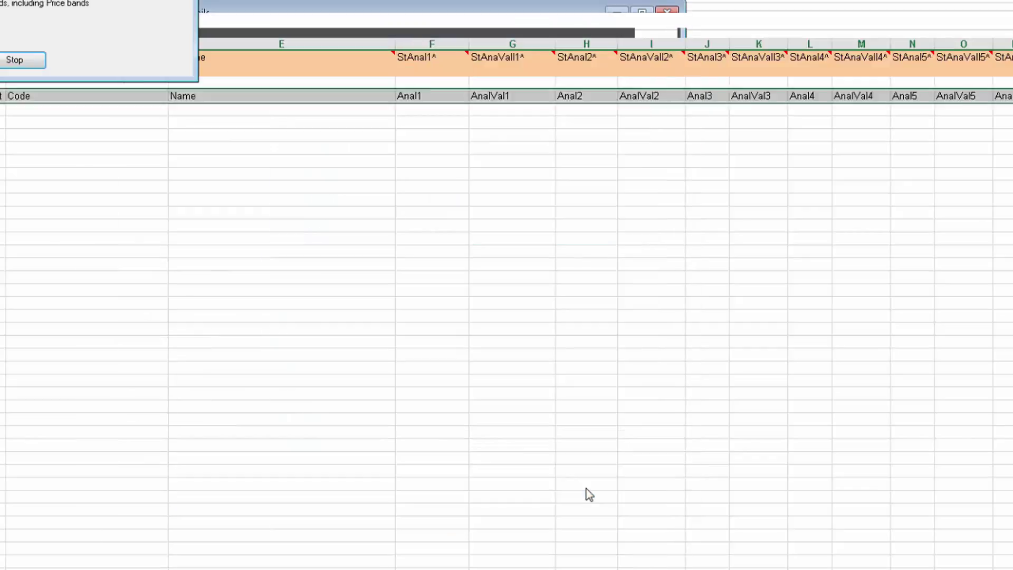
{"action": "left_click", "coordinate": [525, 351]}
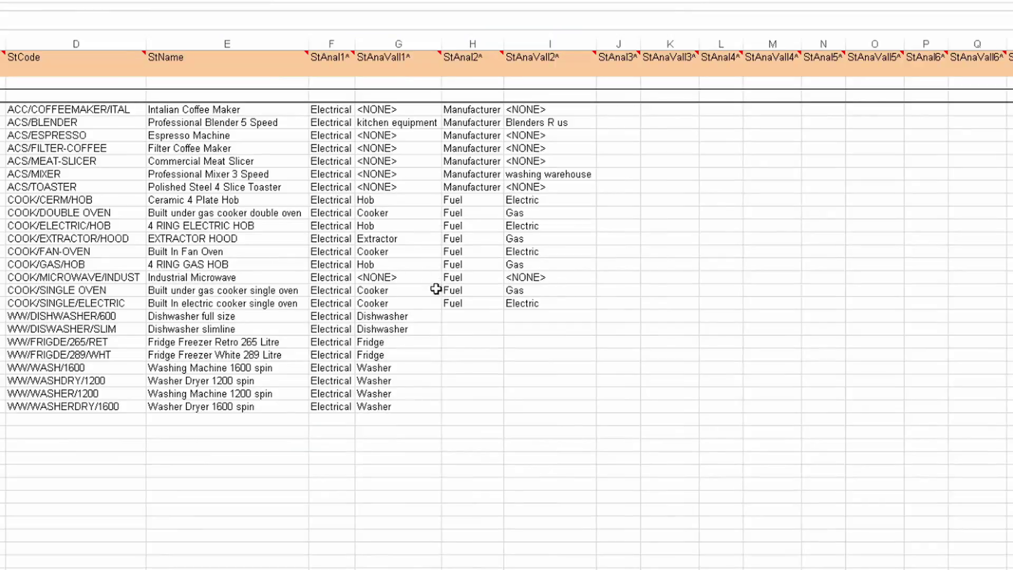
Step: Examine the first and second analysis name columns and their value columns in the extracted stock data
{"action": "left_click", "coordinate": [335, 42]}
{"action": "left_click", "coordinate": [461, 43]}
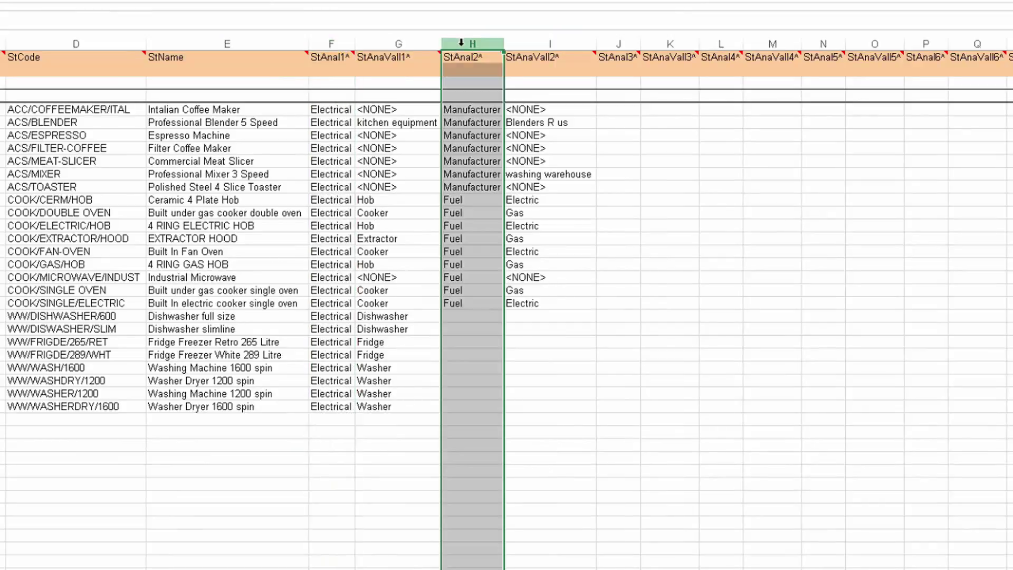
{"action": "left_click", "coordinate": [546, 43]}
{"action": "left_click", "coordinate": [399, 44]}
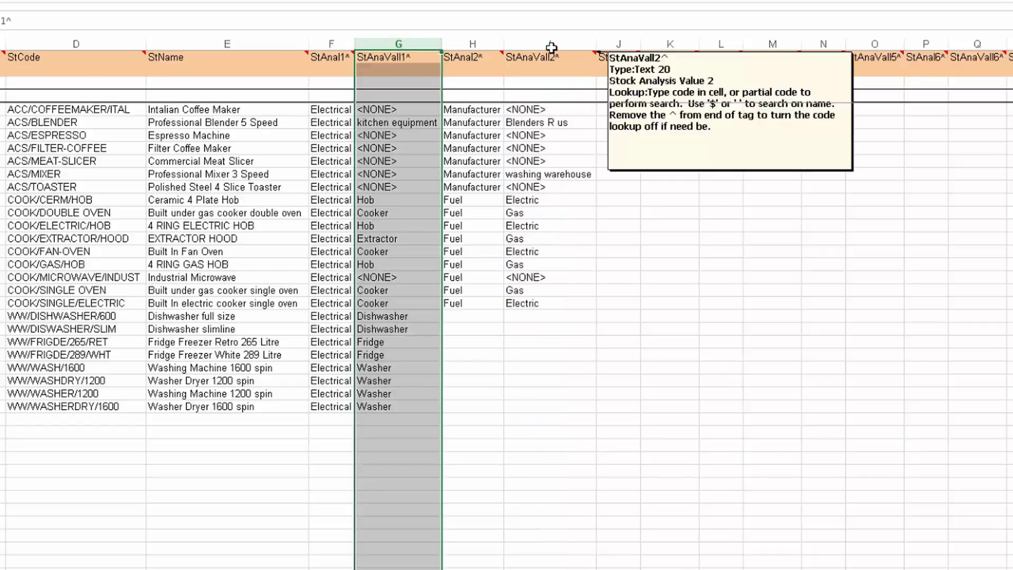
{"action": "left_click", "coordinate": [550, 45]}
{"action": "left_click", "coordinate": [402, 45]}
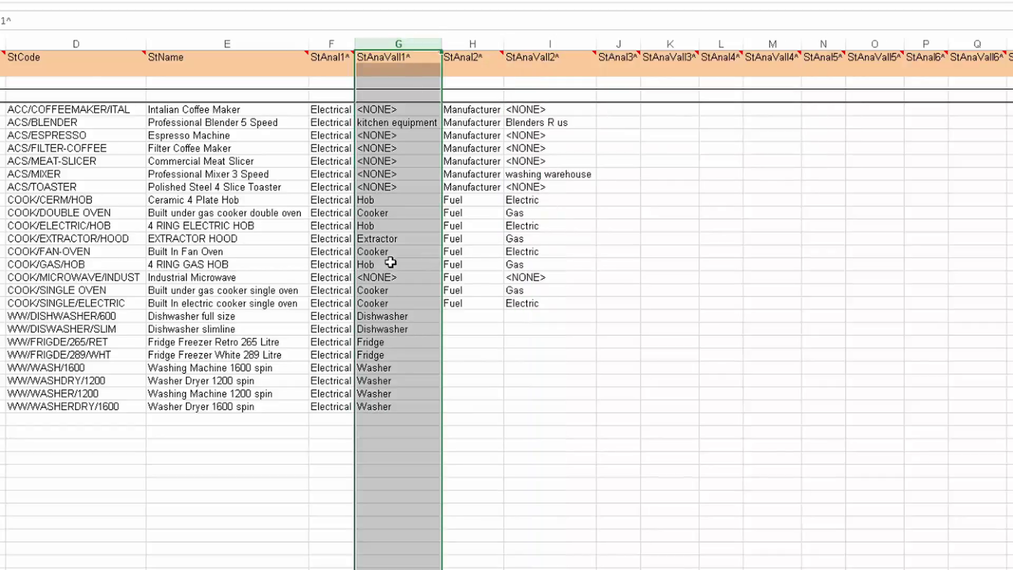
Step: Clear the EXTRACTOR HOOD's first analysis value and choose Extractor from the stock analysis value lookup
{"action": "left_click", "coordinate": [391, 238]}
{"action": "key", "text": "Delete"}
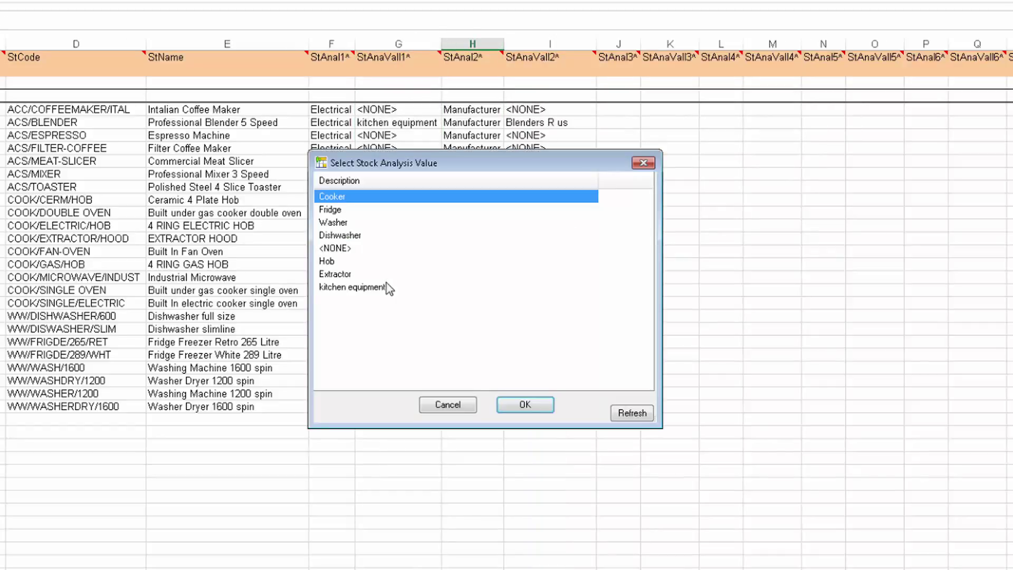
{"action": "double_click", "coordinate": [335, 277]}
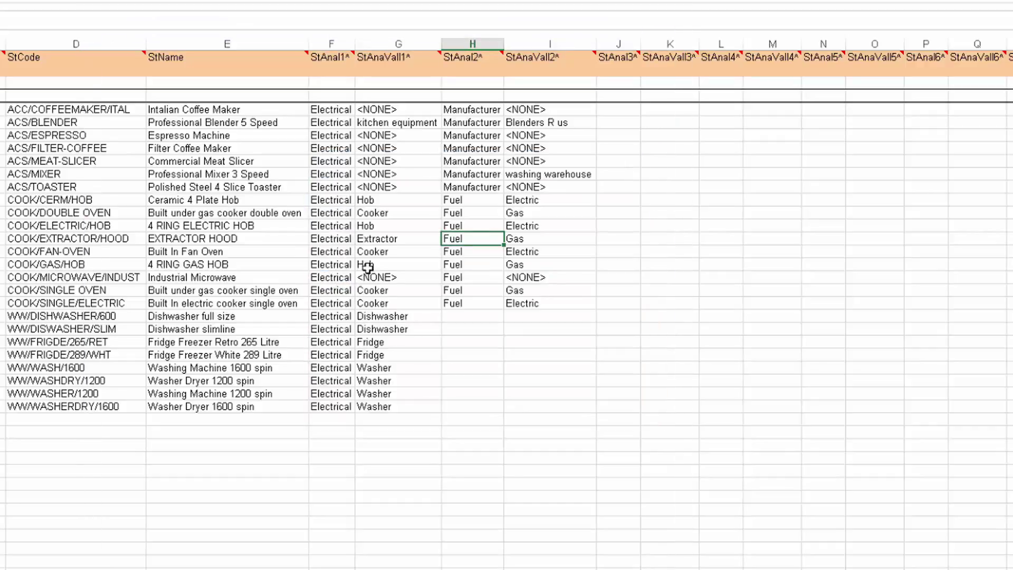
Step: Set the first analysis value of WW/FRIGDE/289/WHT to Dishwasher using the partial code "di"
{"action": "left_click", "coordinate": [379, 353]}
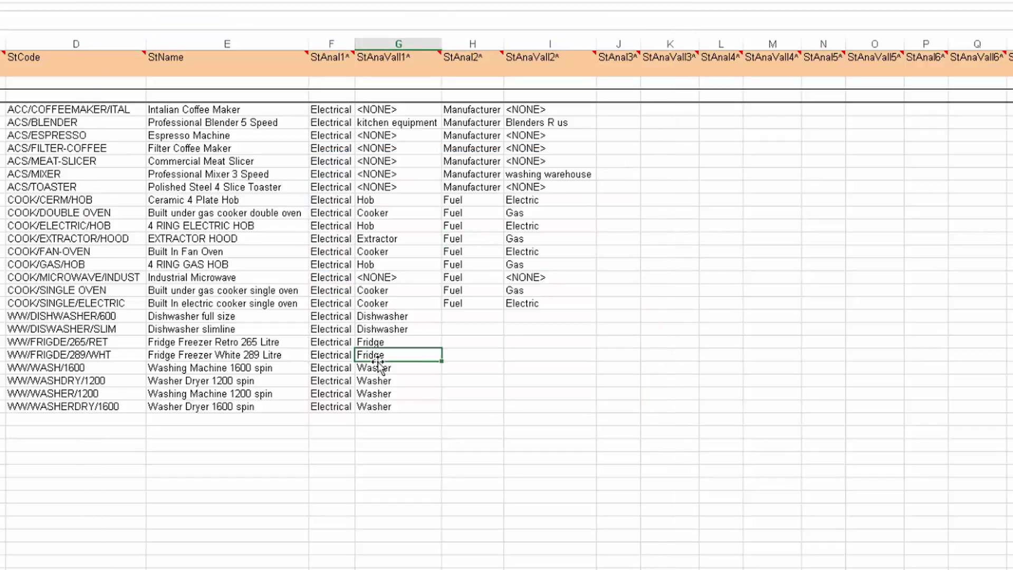
{"action": "type", "text": "di"}
{"action": "key", "text": "Tab"}
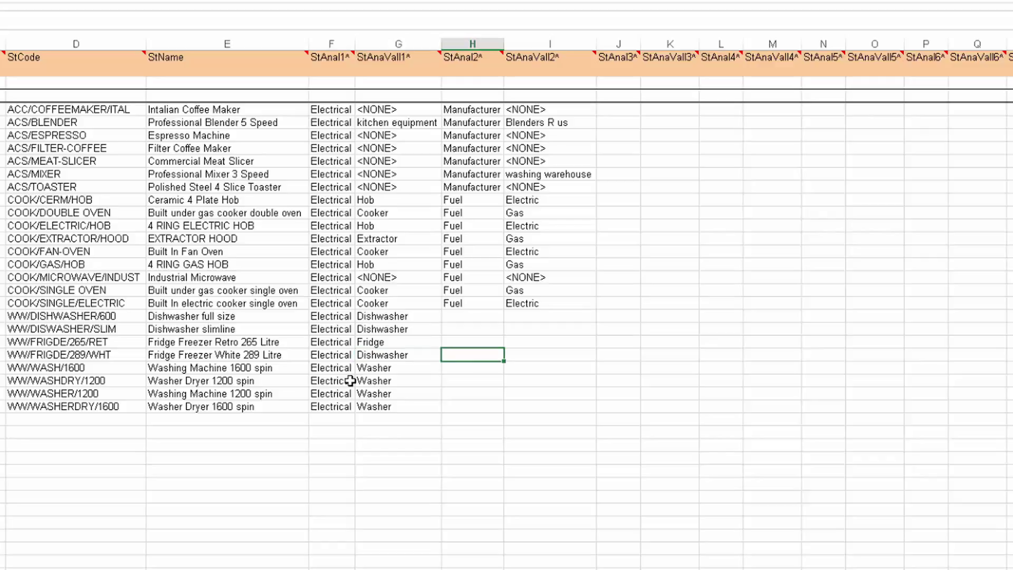
Step: Choose Electric from the stock analysis value lookup as the second analysis value of COOK/ELECTRIC/HOB
{"action": "left_click", "coordinate": [542, 226]}
{"action": "key", "text": "Tab"}
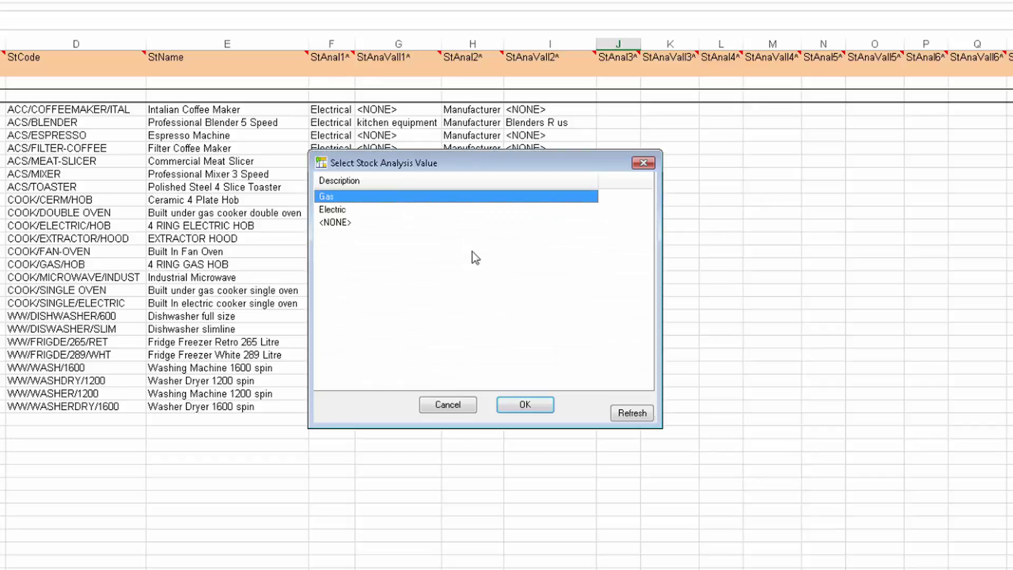
{"action": "double_click", "coordinate": [340, 209]}
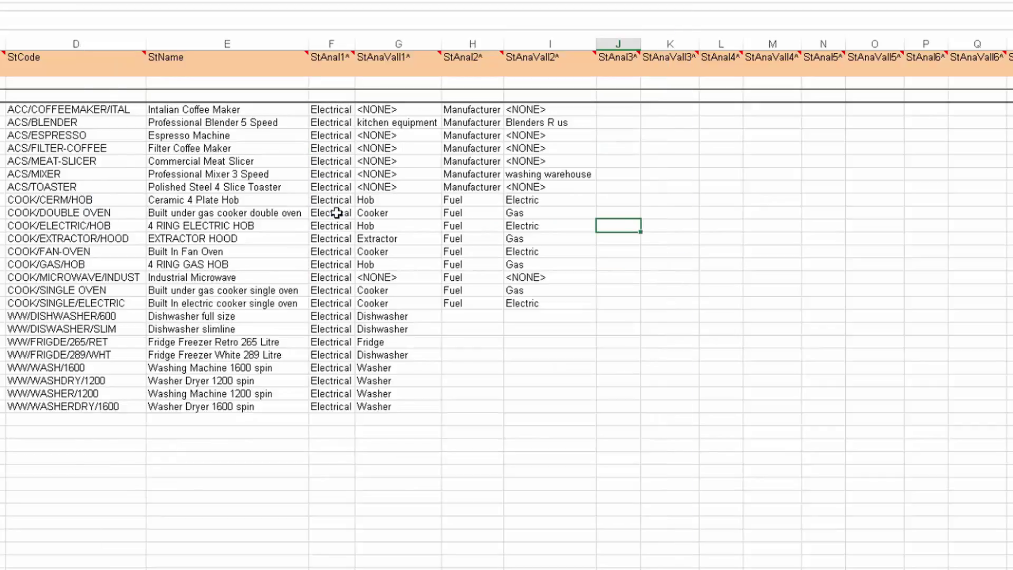
Step: Replace the second analysis value of COOK/MICROWAVE/INDUST with Gas
{"action": "left_click", "coordinate": [530, 281]}
{"action": "double_click", "coordinate": [533, 277]}
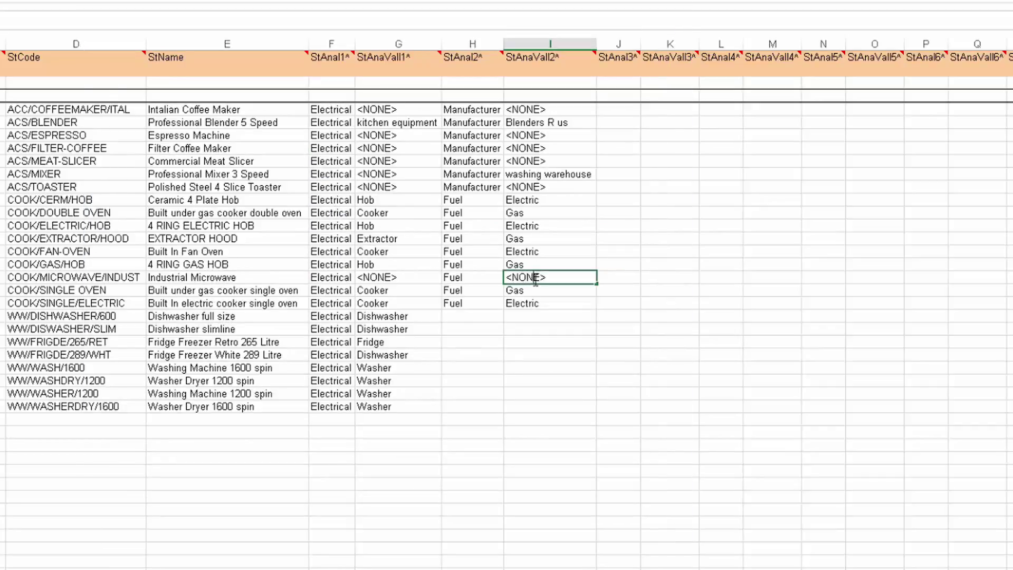
{"action": "left_click", "coordinate": [538, 252]}
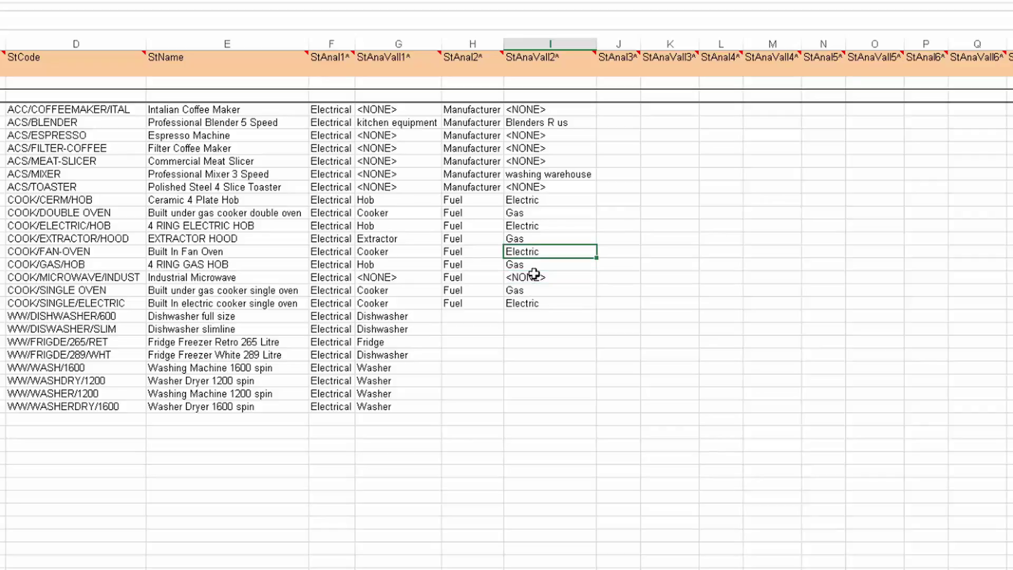
{"action": "key", "text": "Down"}
{"action": "key", "text": "Down"}
{"action": "type", "text": "Gas"}
{"action": "key", "text": "Return"}
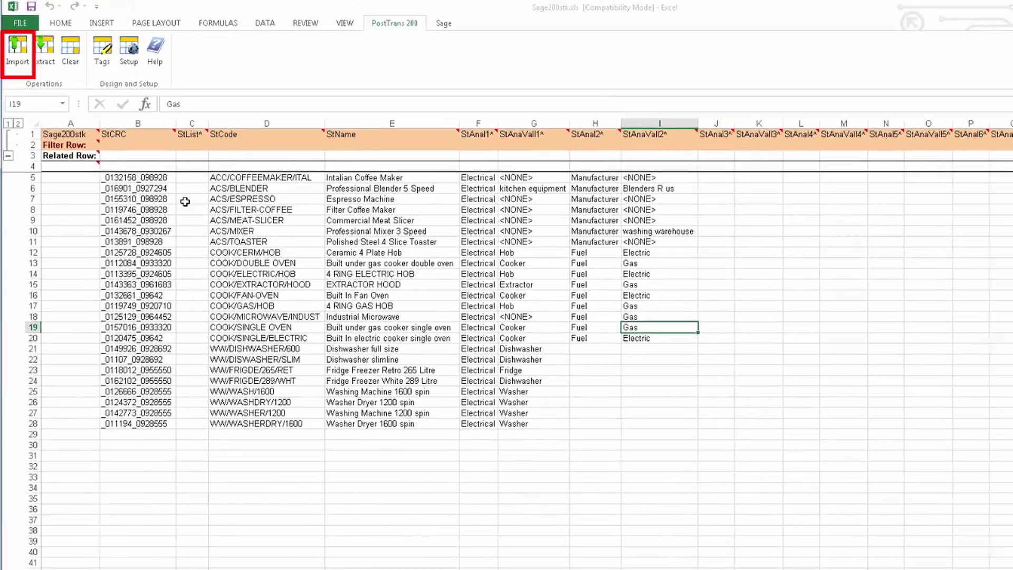
Step: Import the amended stock records into Sage with the default settings and check the Industrial Microwave's second analysis value
{"action": "left_click", "coordinate": [17, 50]}
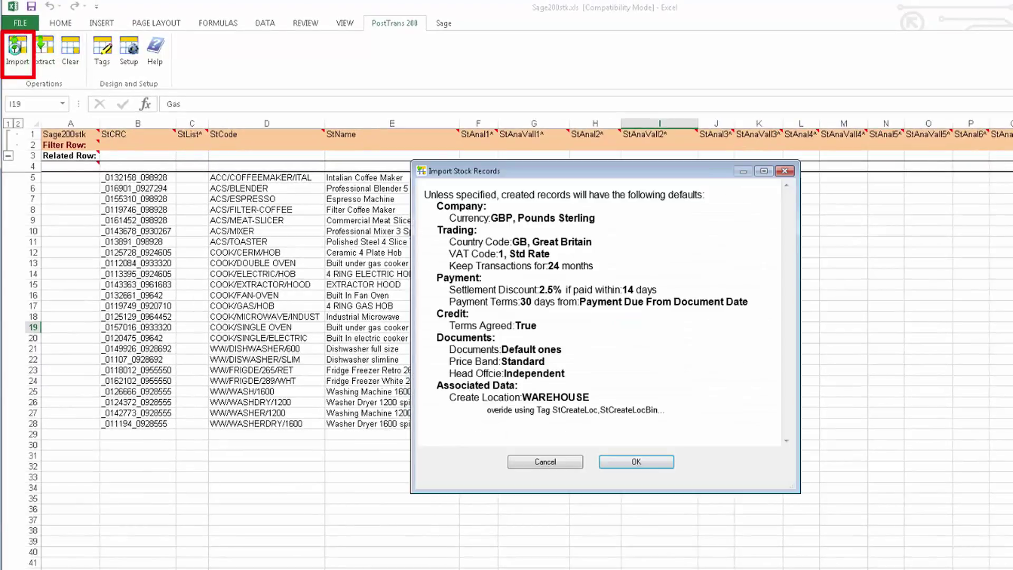
{"action": "left_click", "coordinate": [635, 462]}
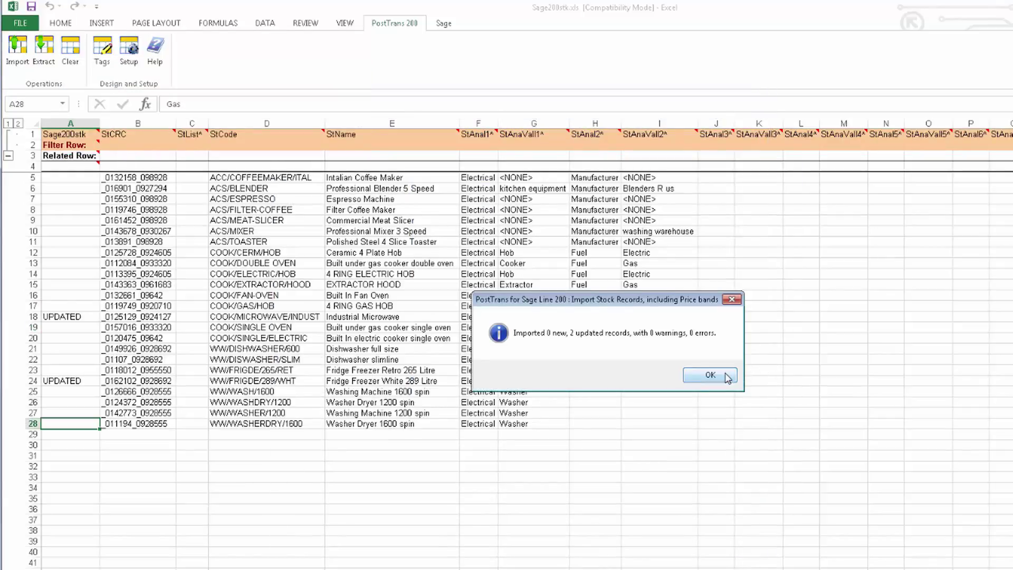
{"action": "left_click", "coordinate": [728, 378]}
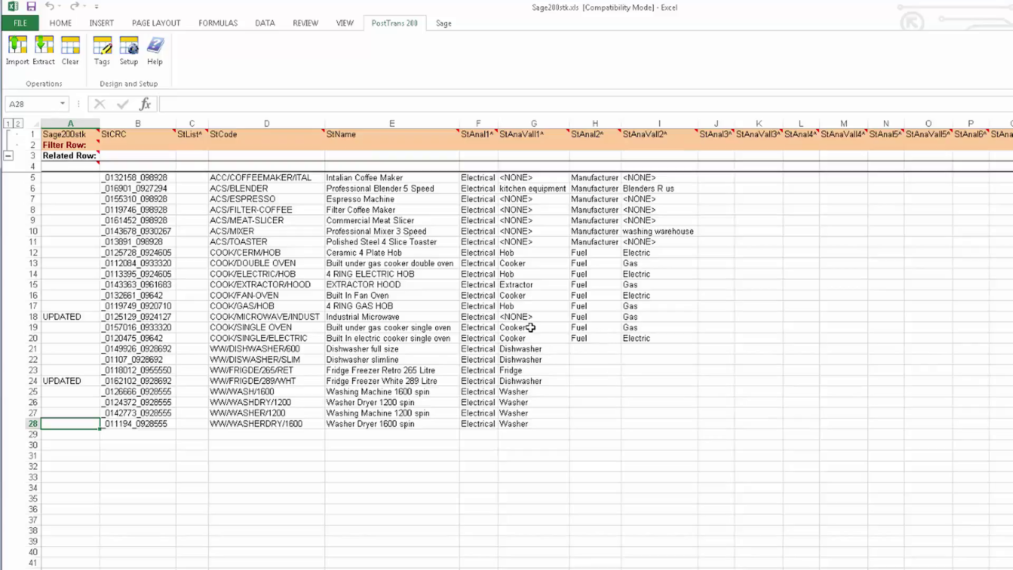
{"action": "left_click", "coordinate": [630, 318]}
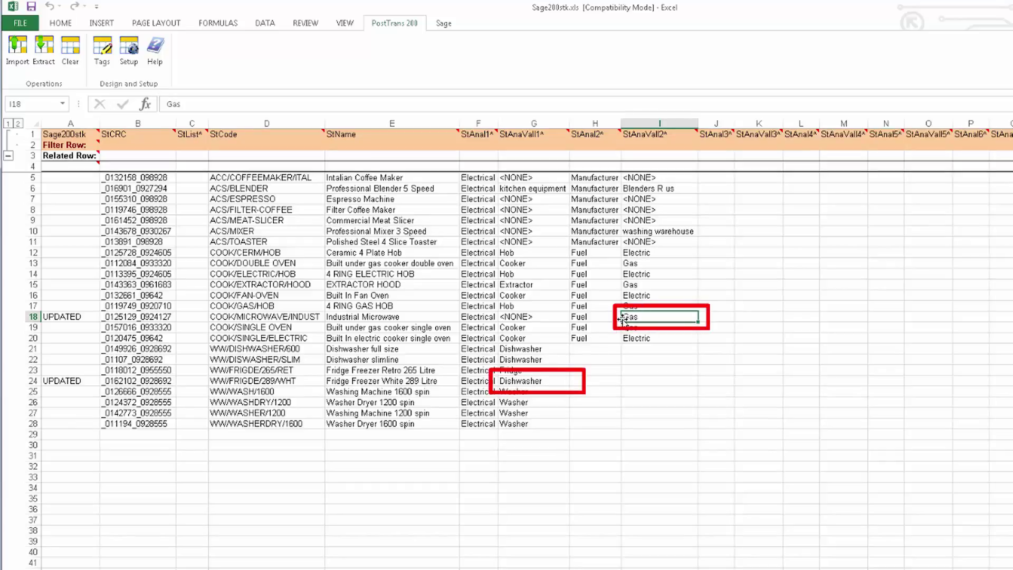
Step: Extract the stock data again, overwriting all rows, and check the amended values of the Industrial Microwave and WW/FRIGDE/289/WHT
{"action": "left_click", "coordinate": [43, 50]}
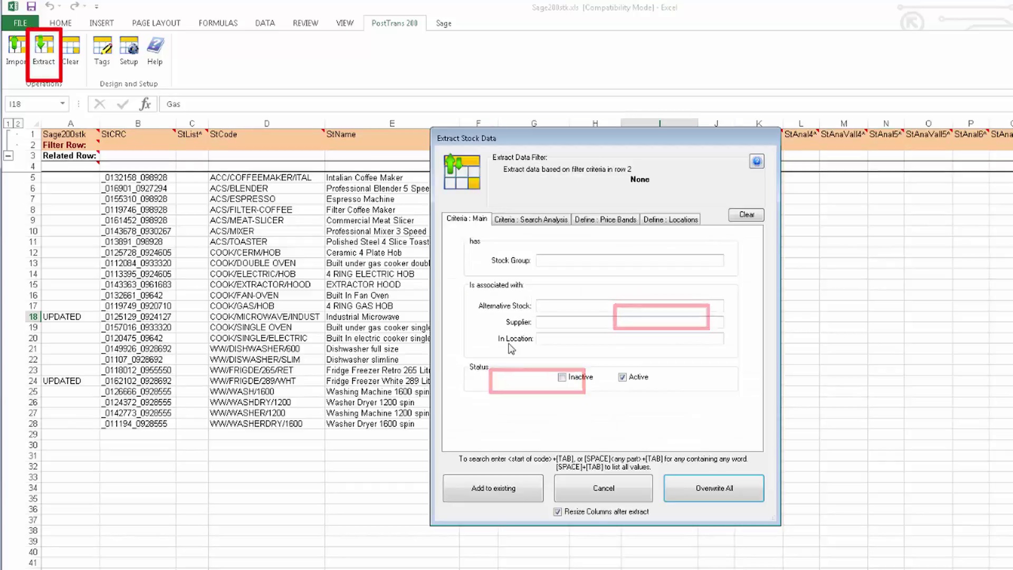
{"action": "left_click", "coordinate": [714, 488]}
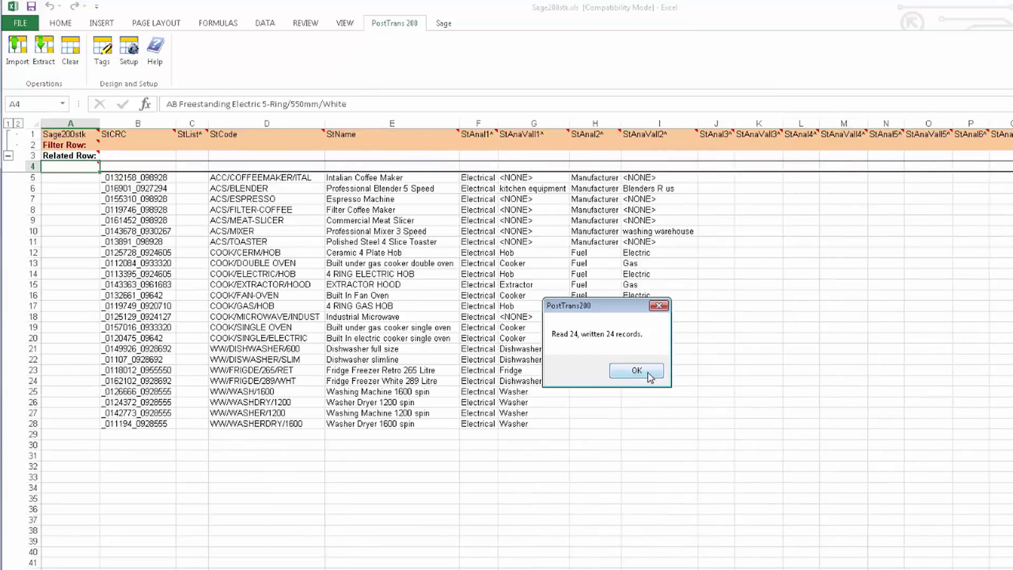
{"action": "left_click", "coordinate": [649, 376]}
{"action": "left_click", "coordinate": [641, 318]}
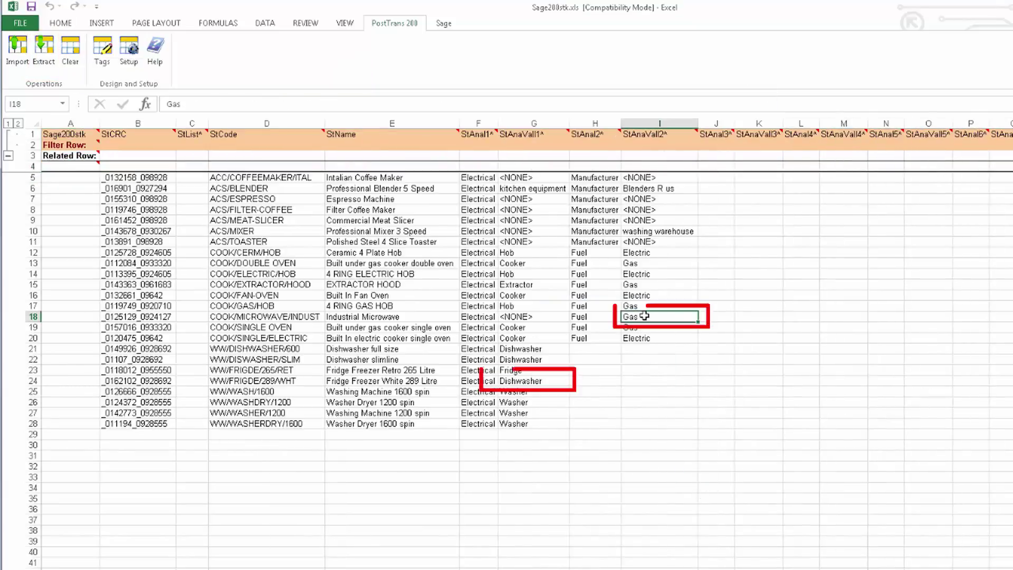
{"action": "left_click", "coordinate": [546, 379]}
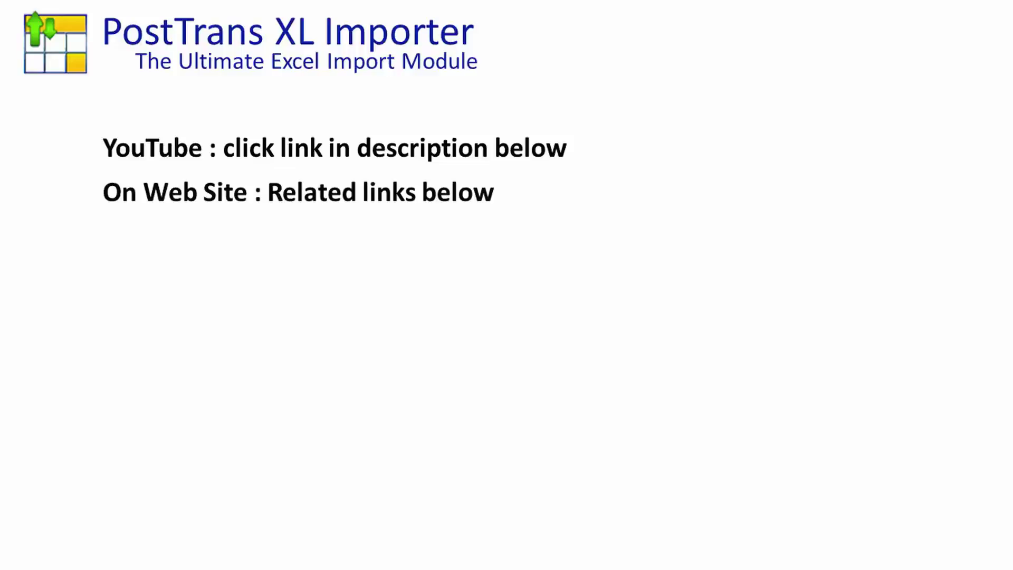
Step: Switch to the PostTrans website in the browser, open the Sage Line 50 Training page and read its static data template section
{"action": "key", "text": "alt+Tab"}
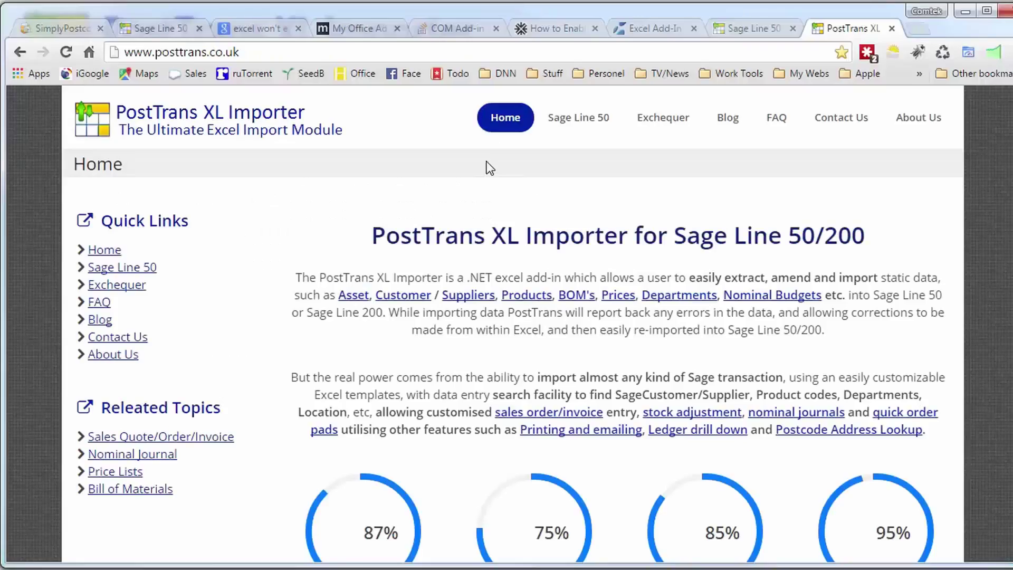
{"action": "mouse_move", "coordinate": [561, 125]}
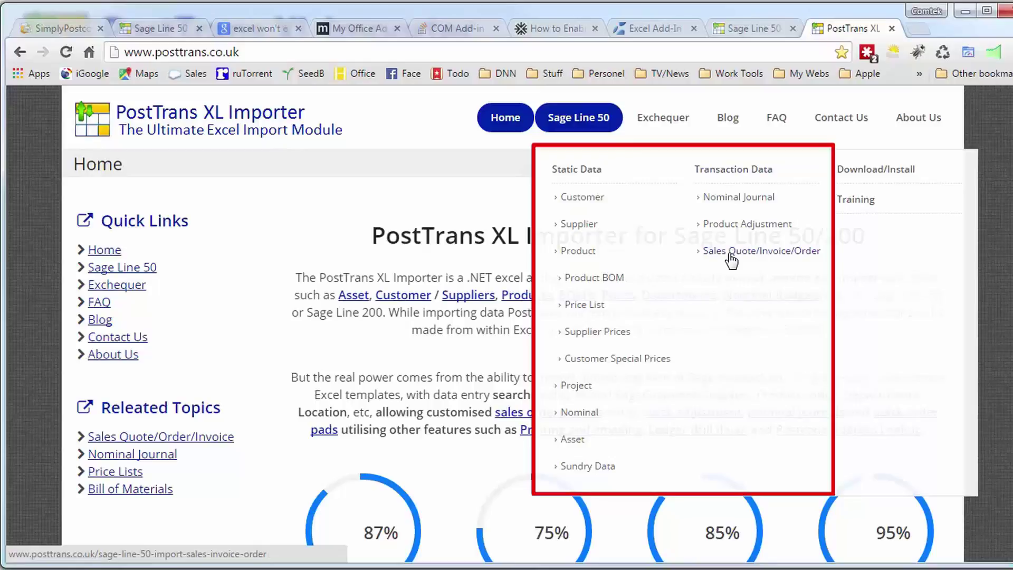
{"action": "left_click", "coordinate": [852, 204]}
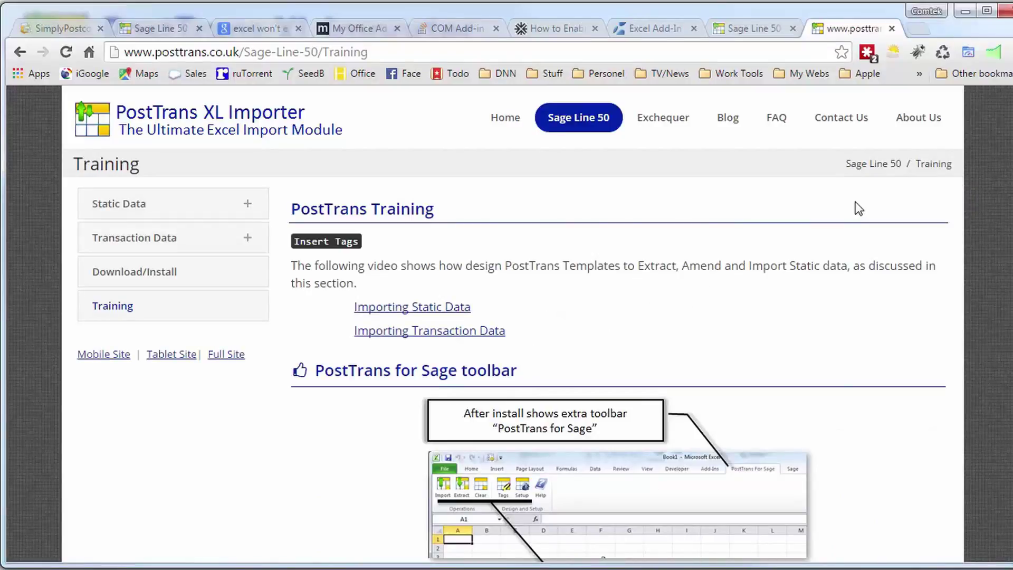
{"action": "scroll", "coordinate": [612, 357], "scroll_direction": "down", "scroll_amount": 20}
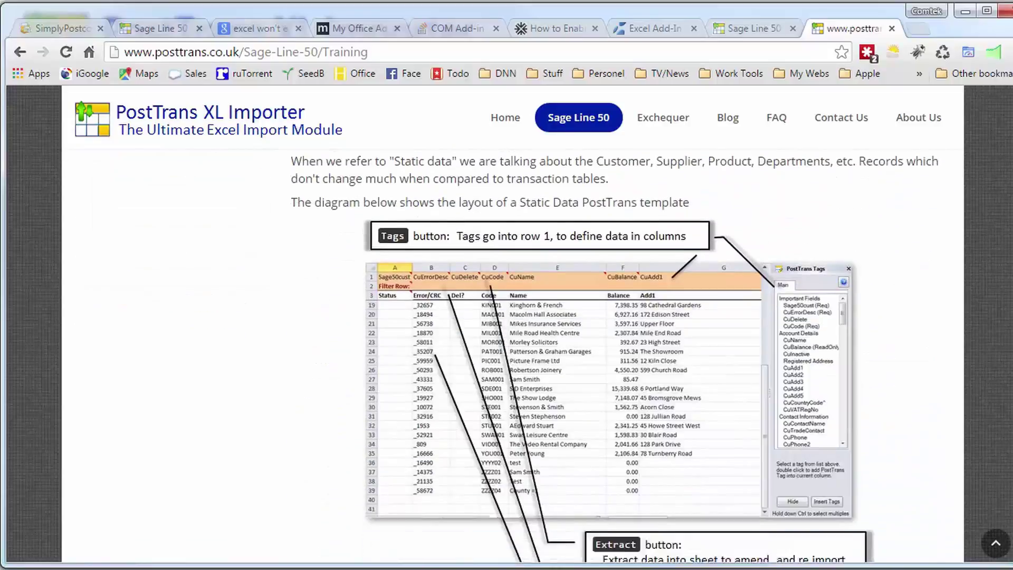
{"action": "scroll", "coordinate": [612, 356], "scroll_direction": "down", "scroll_amount": 3}
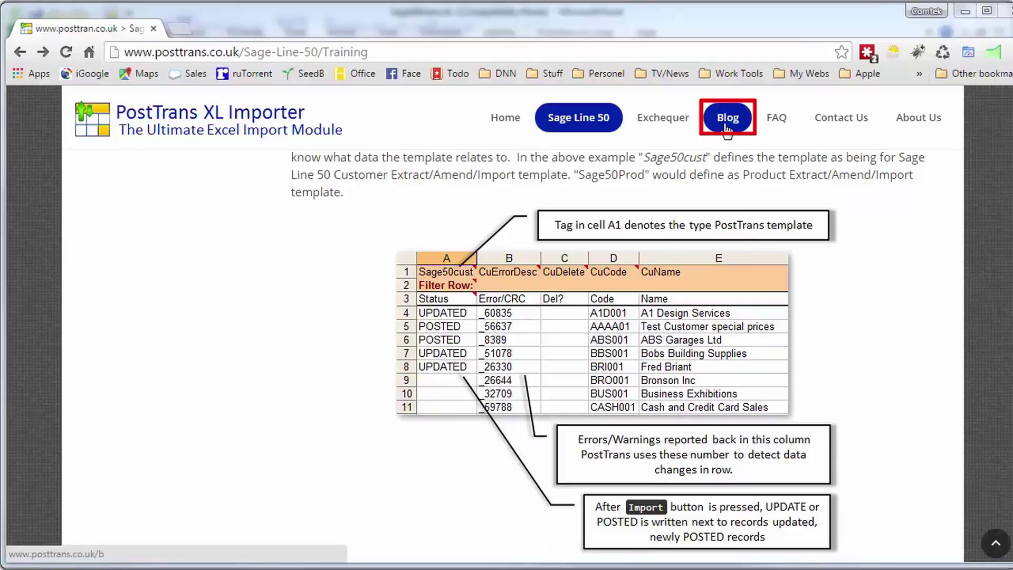
Step: Open the PostTrans blog and look through its list of articles
{"action": "left_click", "coordinate": [727, 127]}
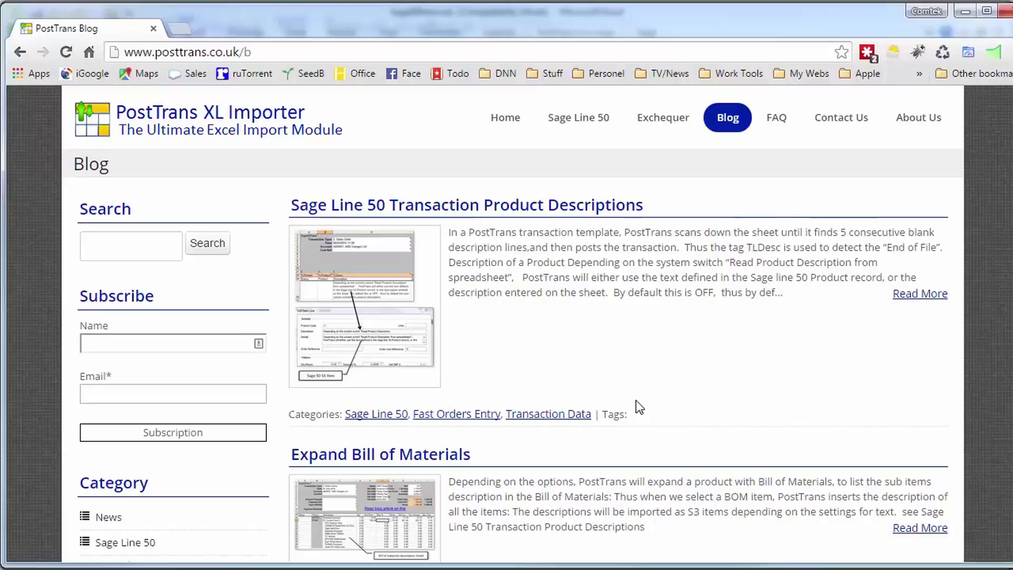
{"action": "scroll", "coordinate": [607, 409], "scroll_direction": "down", "scroll_amount": 3}
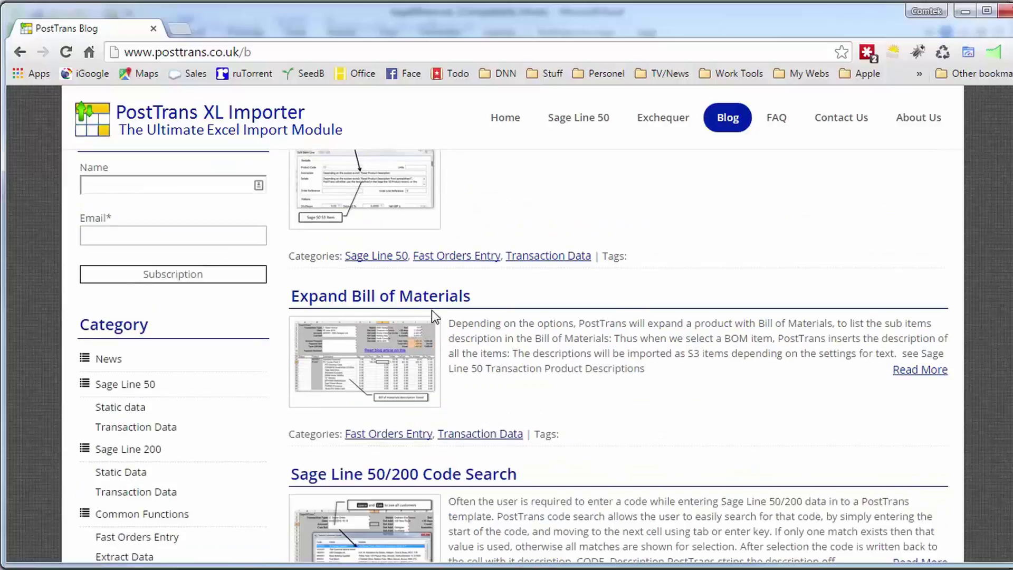
{"action": "scroll", "coordinate": [593, 385], "scroll_direction": "down", "scroll_amount": 2}
{"action": "scroll", "coordinate": [593, 385], "scroll_direction": "down", "scroll_amount": 3}
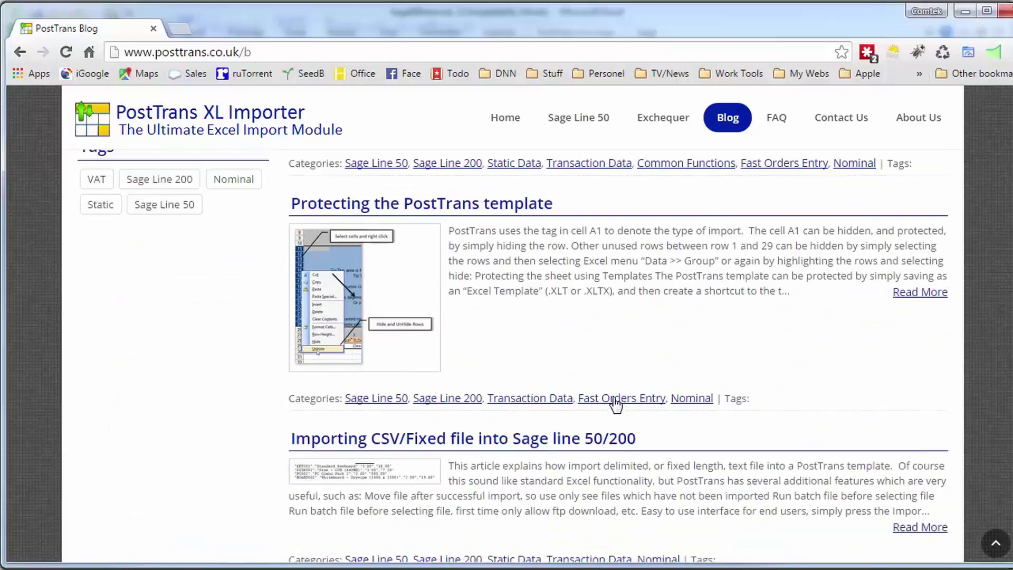
{"action": "scroll", "coordinate": [615, 404], "scroll_direction": "down", "scroll_amount": 5}
{"action": "scroll", "coordinate": [739, 379], "scroll_direction": "down", "scroll_amount": 5}
{"action": "scroll", "coordinate": [790, 389], "scroll_direction": "down", "scroll_amount": 3}
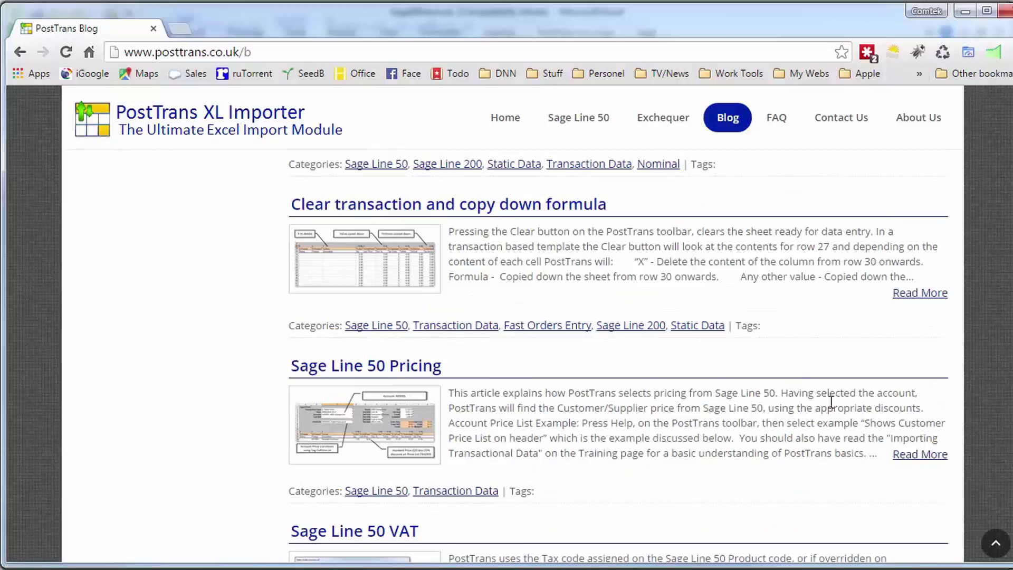
{"action": "scroll", "coordinate": [831, 402], "scroll_direction": "down", "scroll_amount": 5}
{"action": "scroll", "coordinate": [828, 410], "scroll_direction": "down", "scroll_amount": 3}
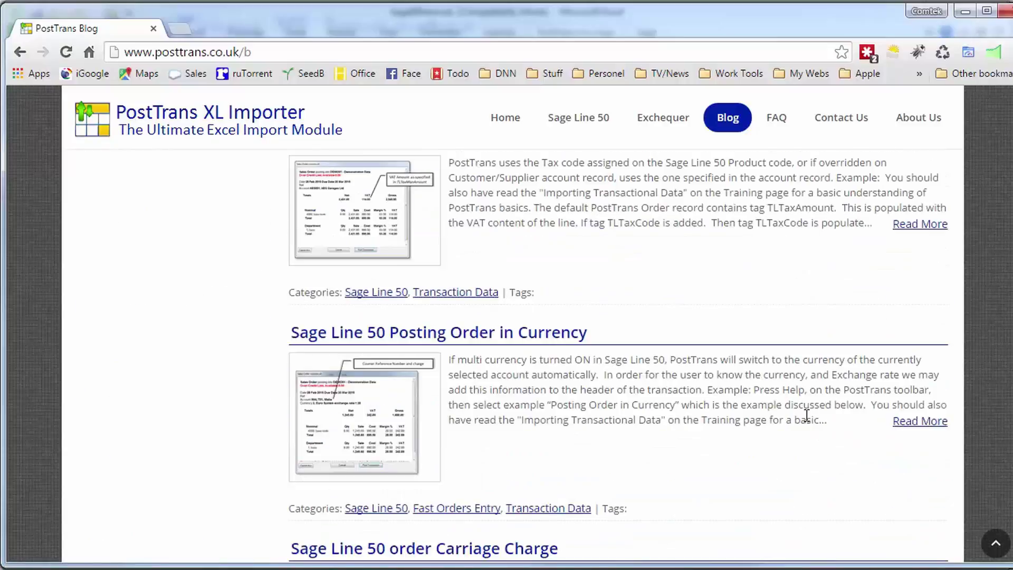
{"action": "scroll", "coordinate": [806, 414], "scroll_direction": "down", "scroll_amount": 2}
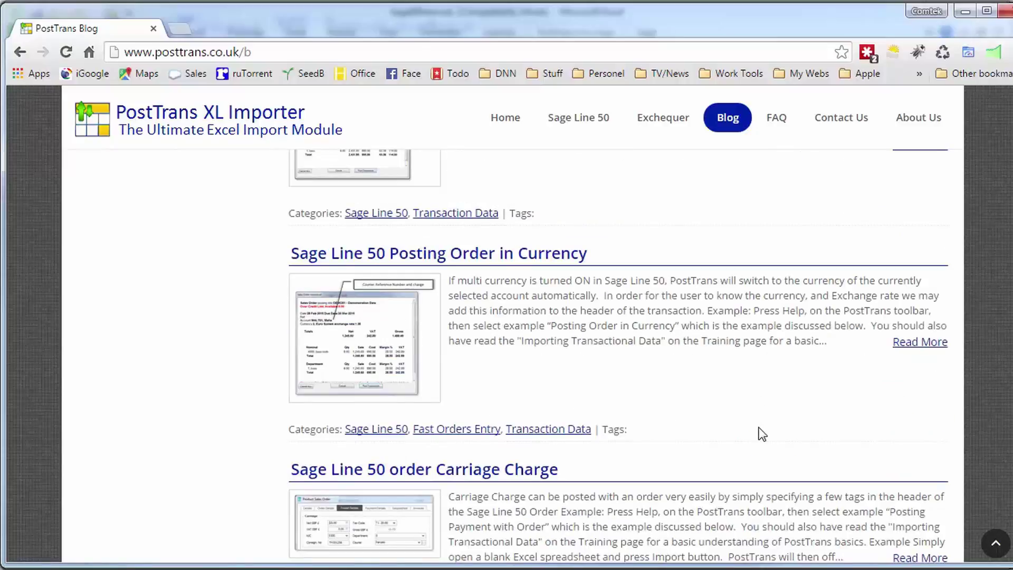
{"action": "scroll", "coordinate": [792, 367], "scroll_direction": "down", "scroll_amount": 5}
{"action": "scroll", "coordinate": [789, 364], "scroll_direction": "up", "scroll_amount": 10}
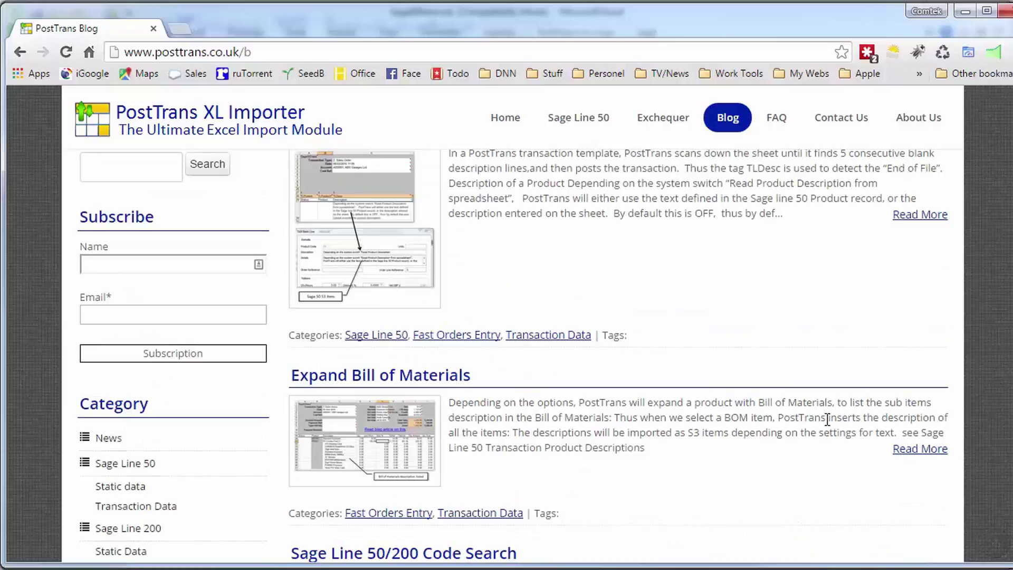
Step: Switch to the Sage50trans workbook in Excel, open the TLDesc tag's "How Descriptions are Imported" article and read through its word wrapping section
{"action": "key", "text": "alt+Tab"}
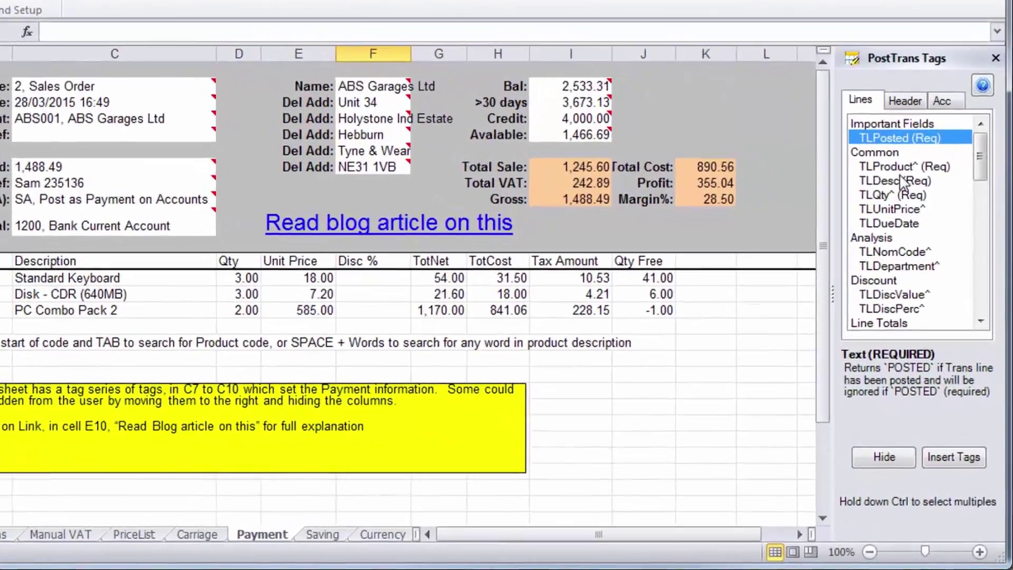
{"action": "left_click", "coordinate": [919, 233]}
{"action": "left_click", "coordinate": [889, 158]}
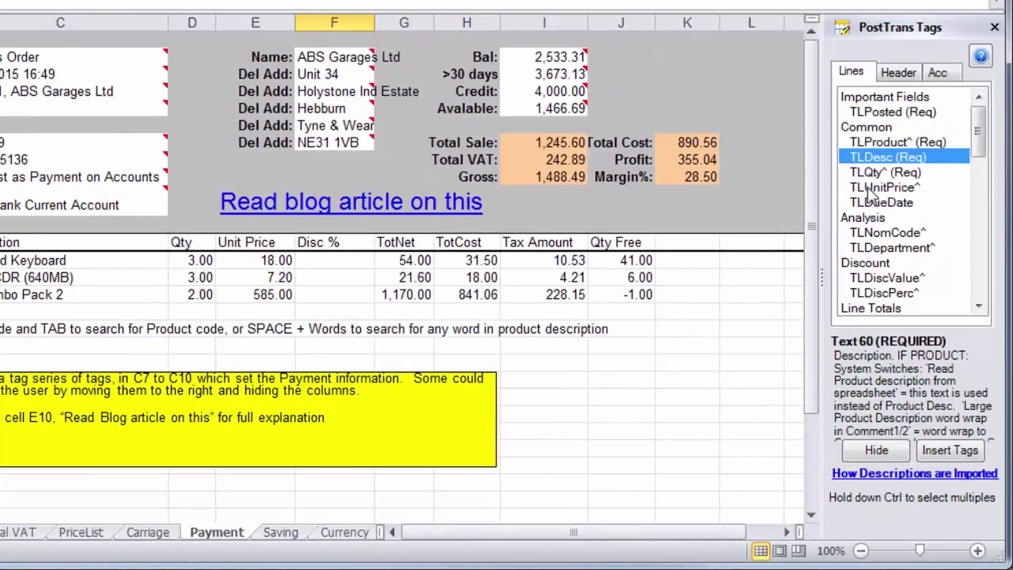
{"action": "left_click", "coordinate": [898, 475]}
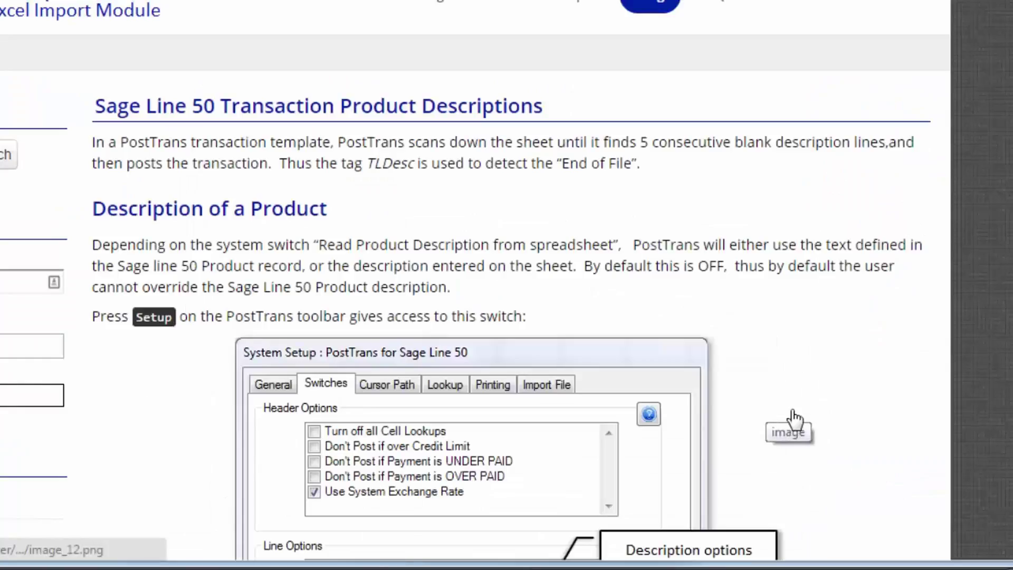
{"action": "scroll", "coordinate": [813, 410], "scroll_direction": "down", "scroll_amount": 20}
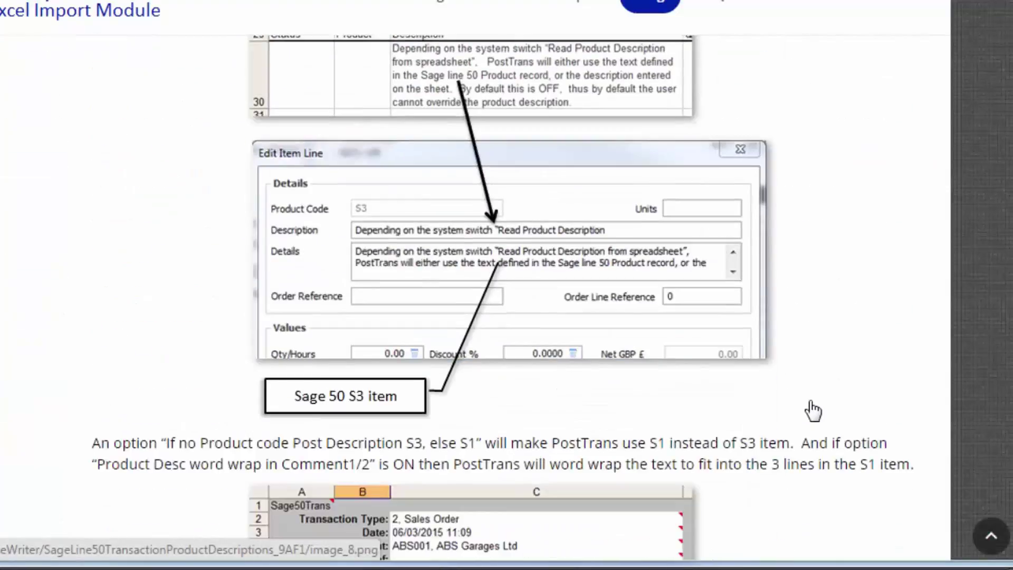
{"action": "scroll", "coordinate": [813, 411], "scroll_direction": "down", "scroll_amount": 15}
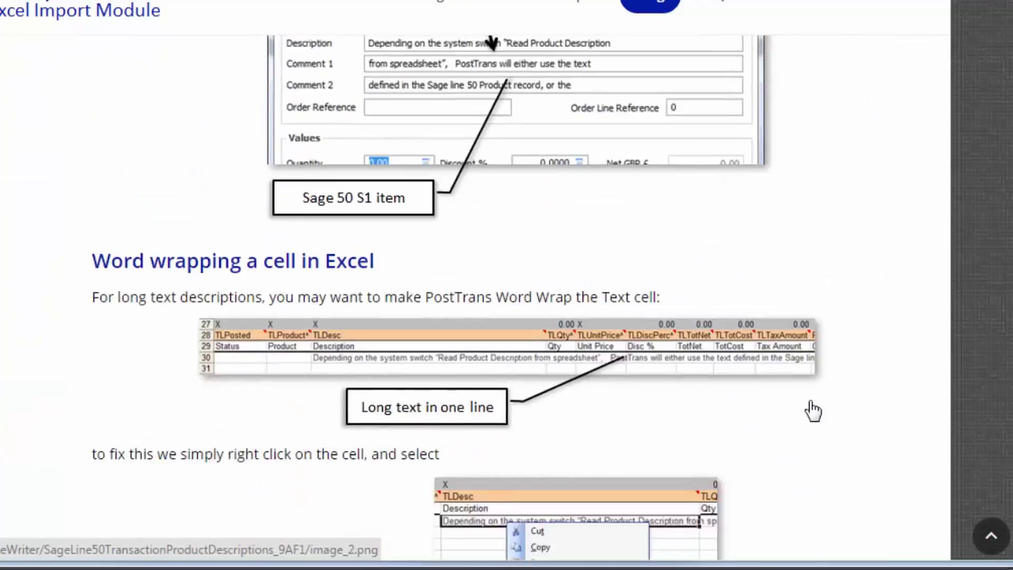
{"action": "scroll", "coordinate": [813, 410], "scroll_direction": "down", "scroll_amount": 2}
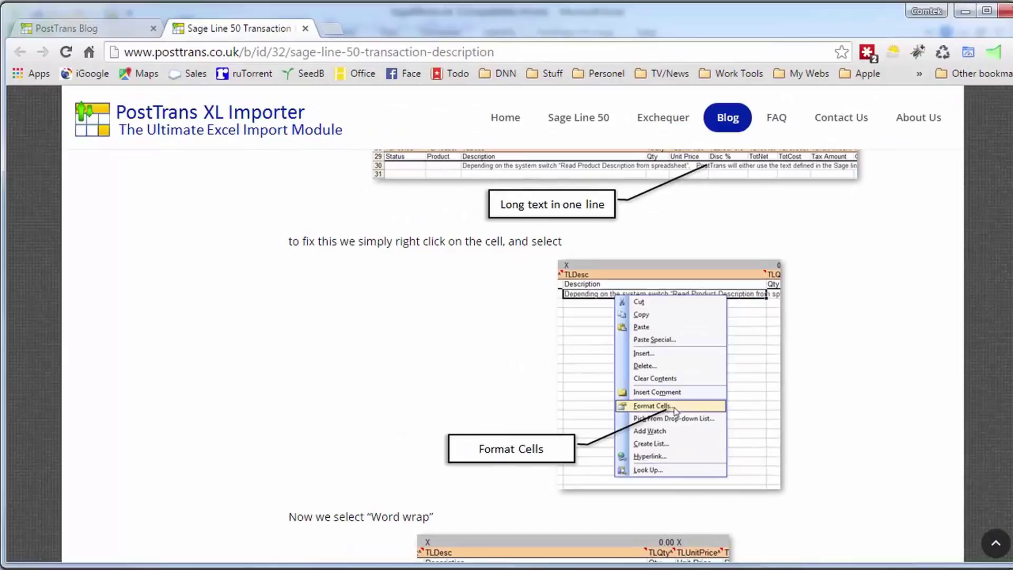
Step: Return to the Sage50trans workbook in Excel and view the available help topics and example templates, highlighting "Training on Transactional templates"
{"action": "key", "text": "alt+Tab"}
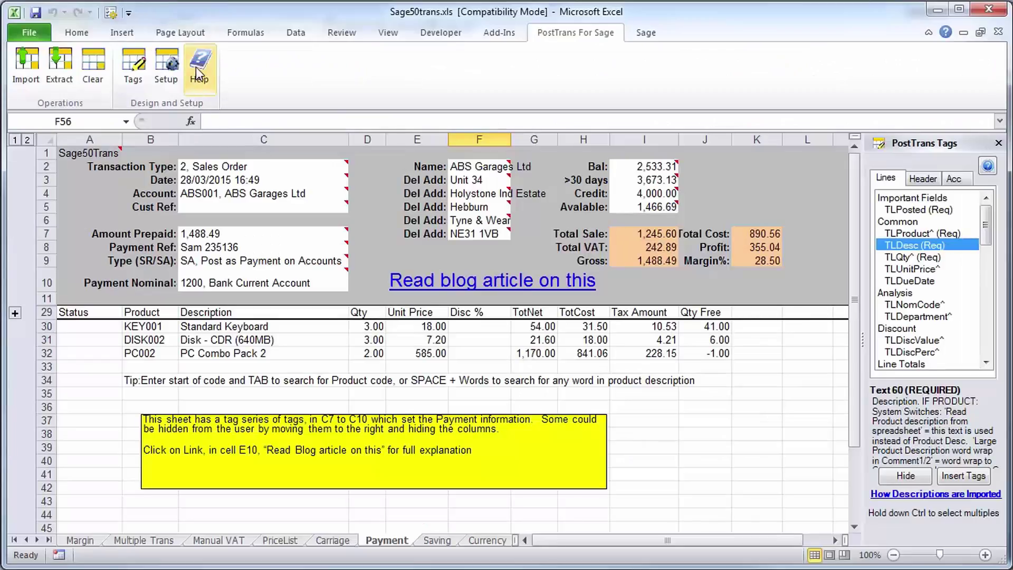
{"action": "left_click", "coordinate": [195, 65]}
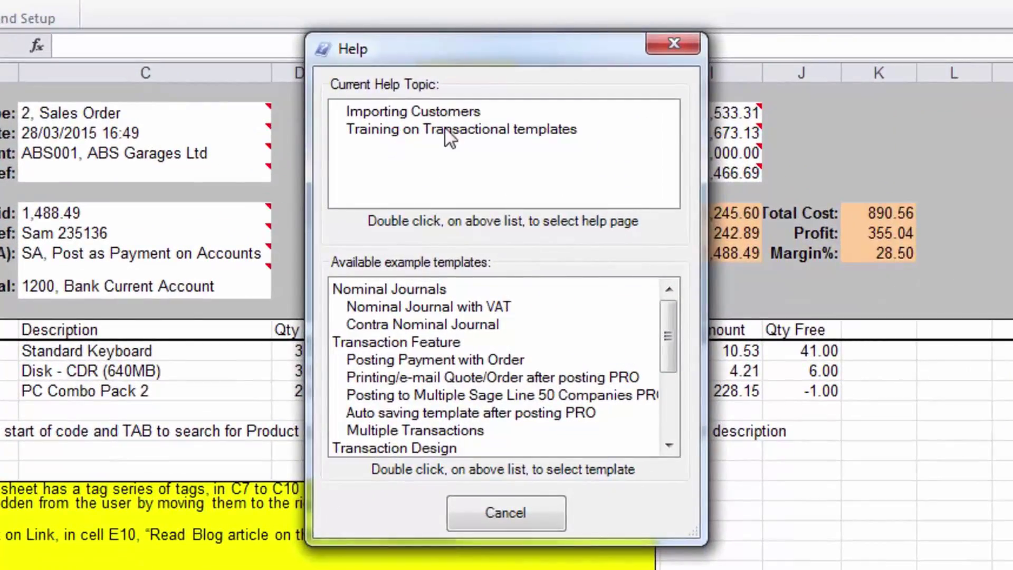
{"action": "left_click", "coordinate": [445, 129]}
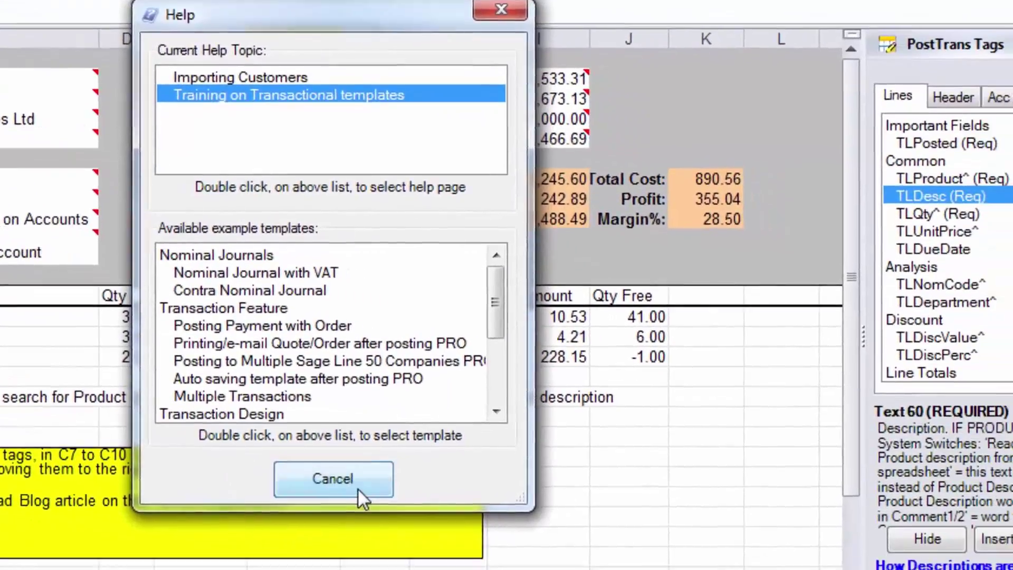
{"action": "left_click", "coordinate": [358, 491]}
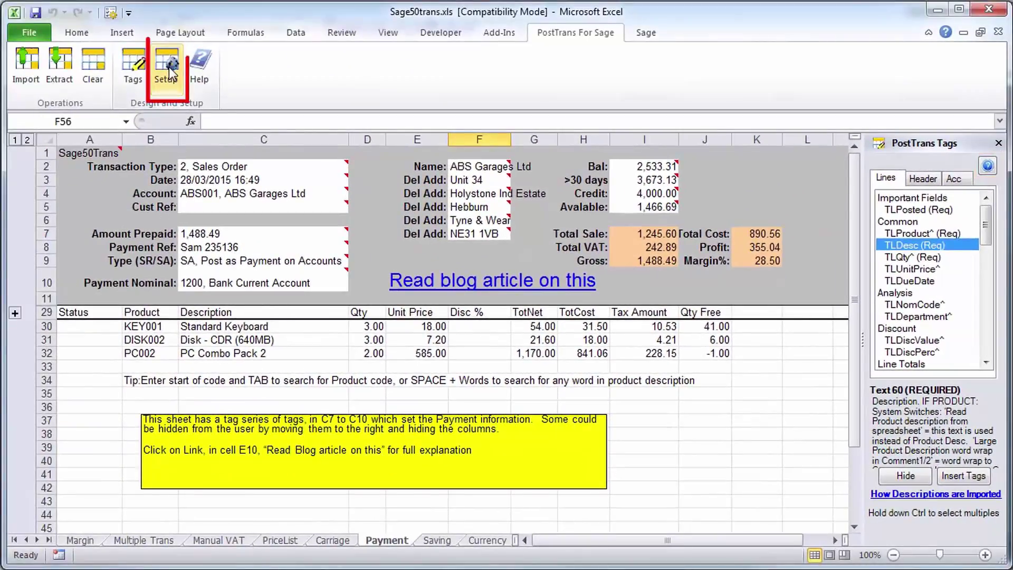
Step: Open the help article for the Cursor Path settings in System Setup and read how to define the cursor path
{"action": "left_click", "coordinate": [166, 66]}
{"action": "left_click_drag", "start_coordinate": [601, 0], "coordinate": [582, 78]}
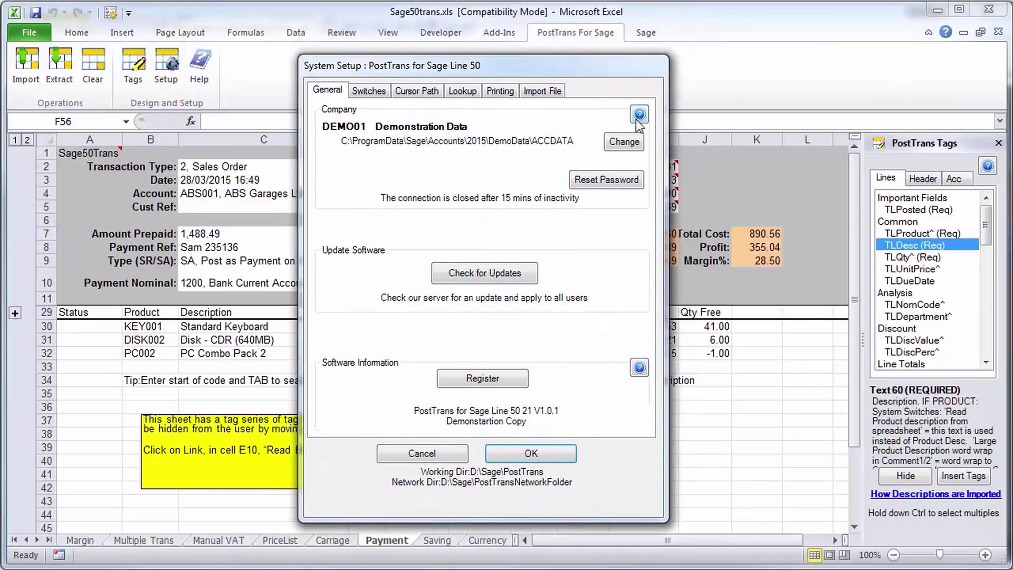
{"action": "left_click", "coordinate": [419, 94]}
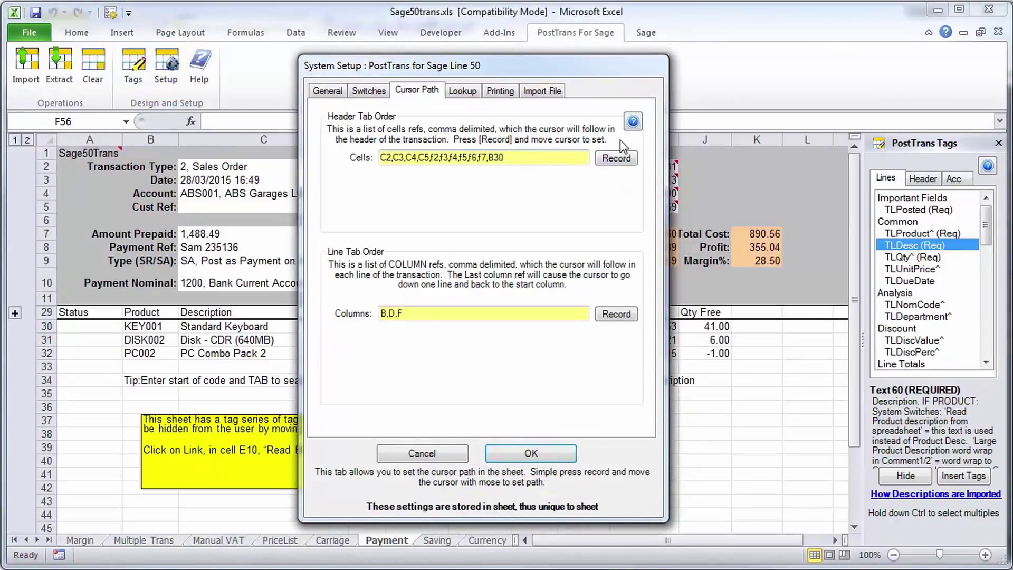
{"action": "left_click", "coordinate": [633, 124]}
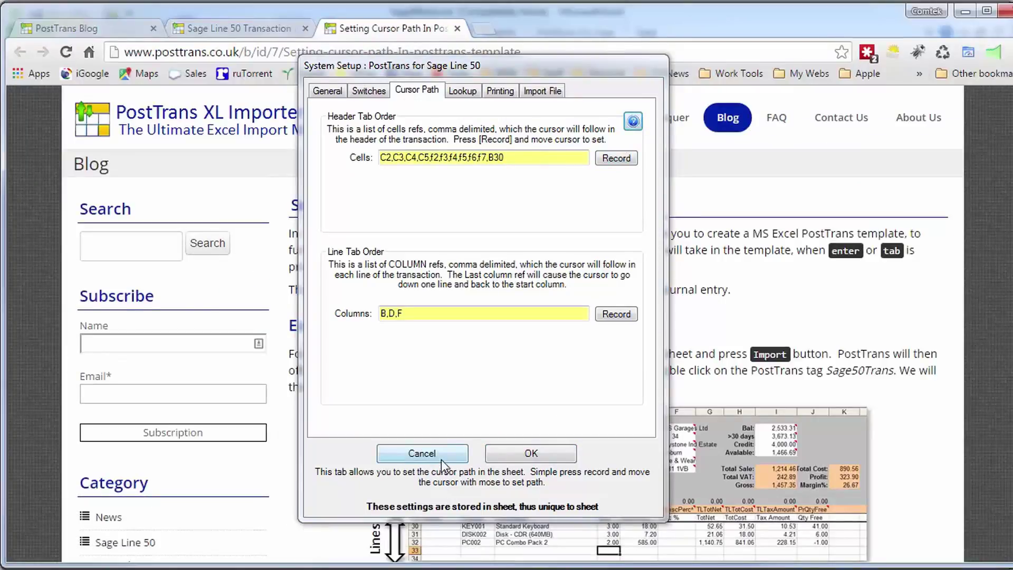
{"action": "left_click", "coordinate": [442, 458]}
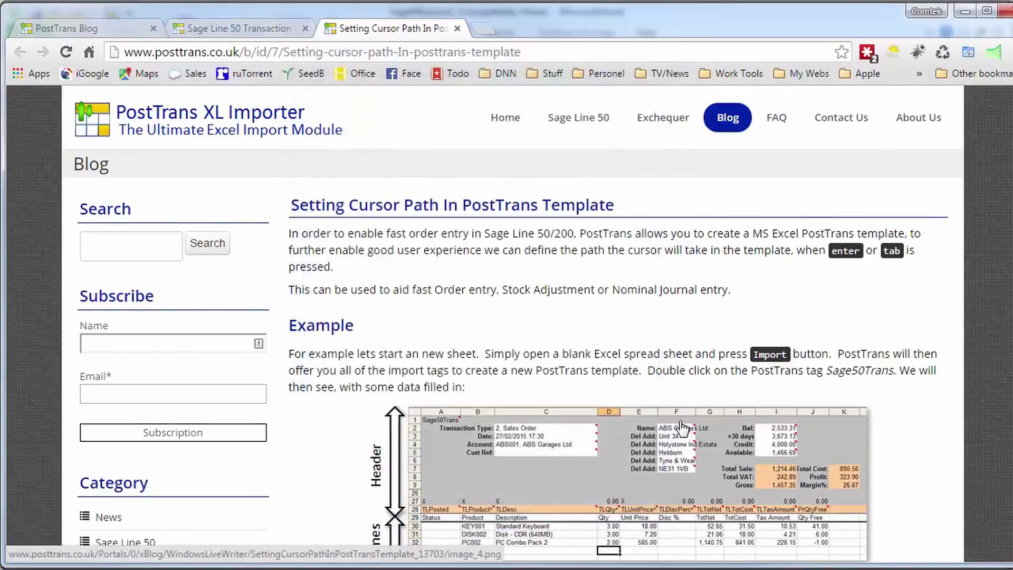
{"action": "scroll", "coordinate": [689, 416], "scroll_direction": "down", "scroll_amount": 6}
{"action": "scroll", "coordinate": [680, 427], "scroll_direction": "down", "scroll_amount": 6}
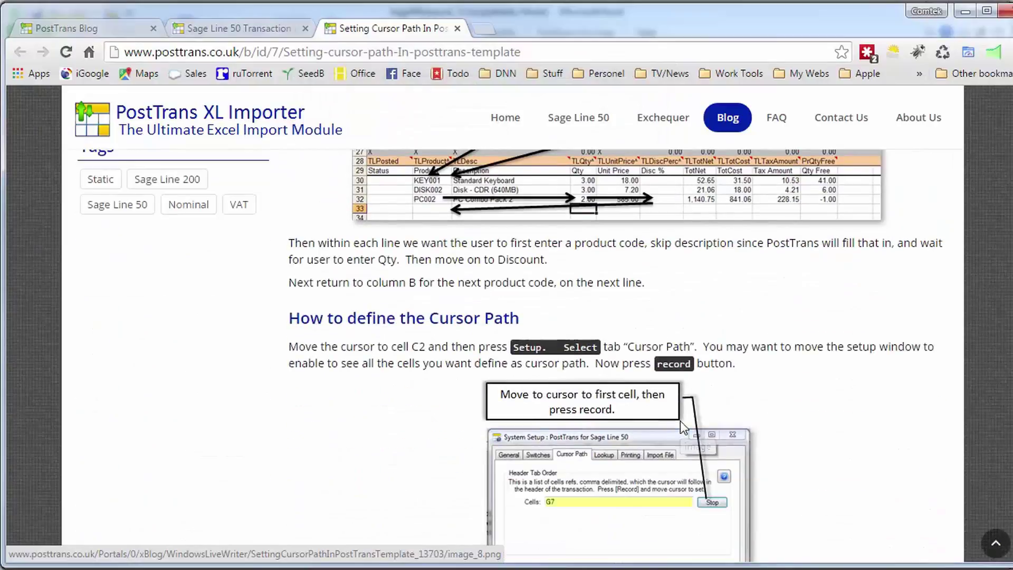